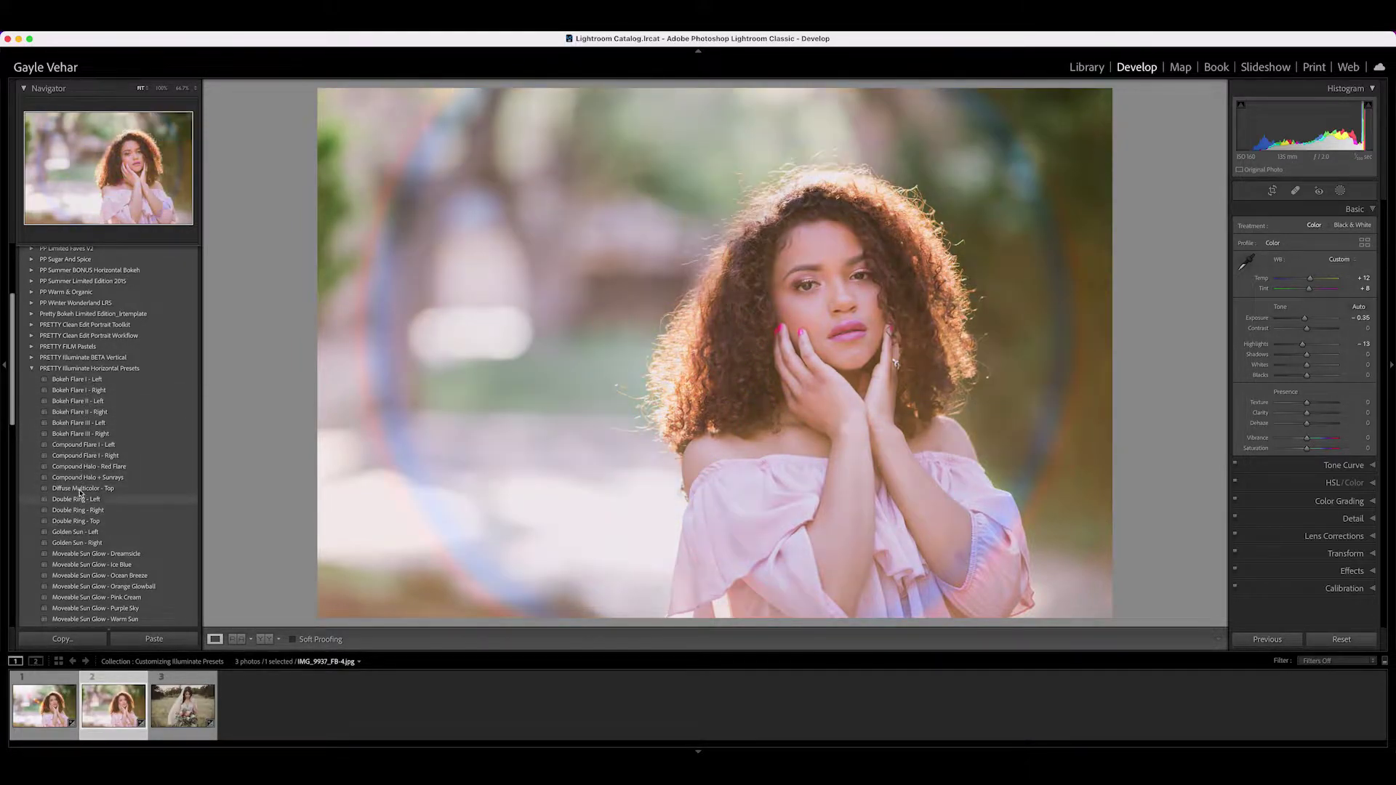
- Apply the Bokeh Flare I - Left preset from PRETTY Illuminate Horizontal Presets and open its masks for editing
scroll(87, 408, "up", 1)
scroll(86, 393, "up", 1)
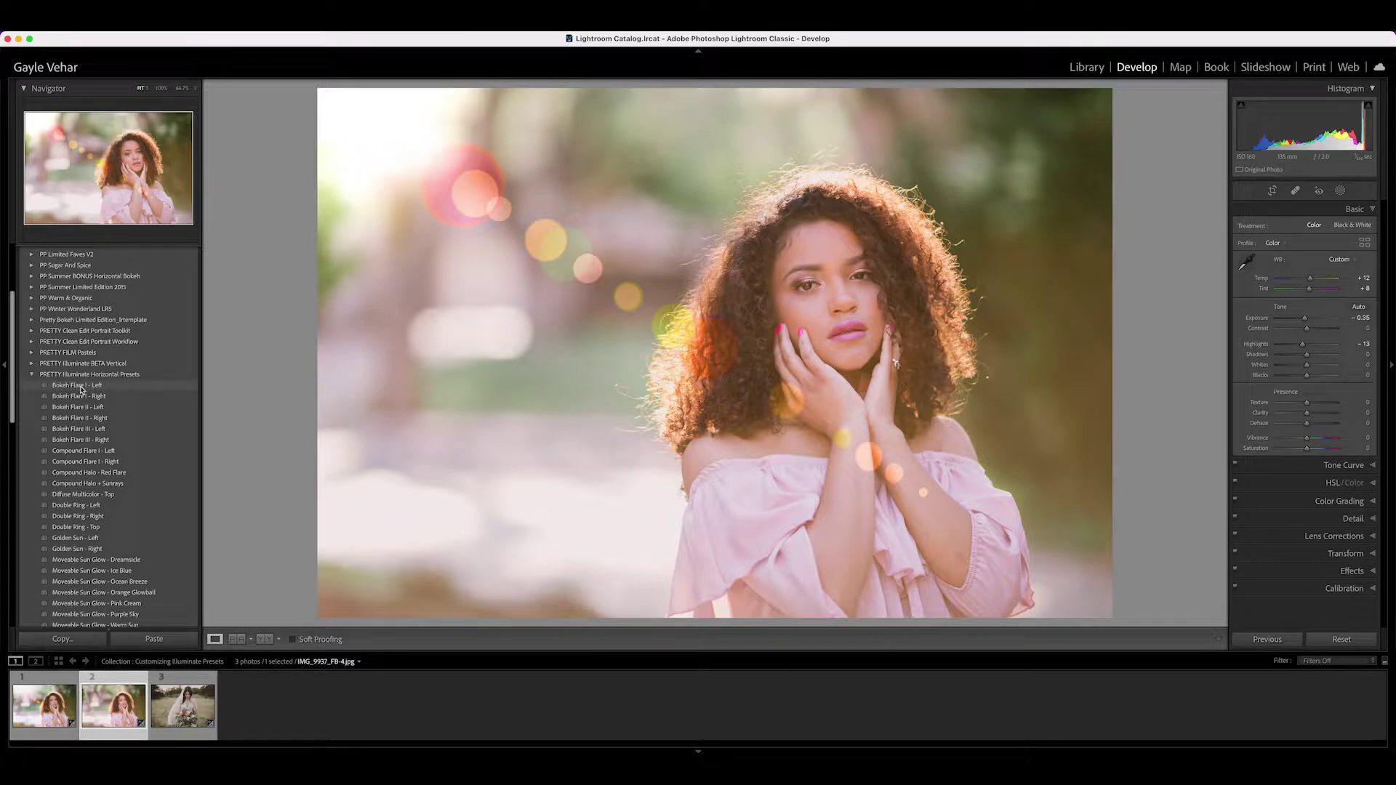
left_click(82, 387)
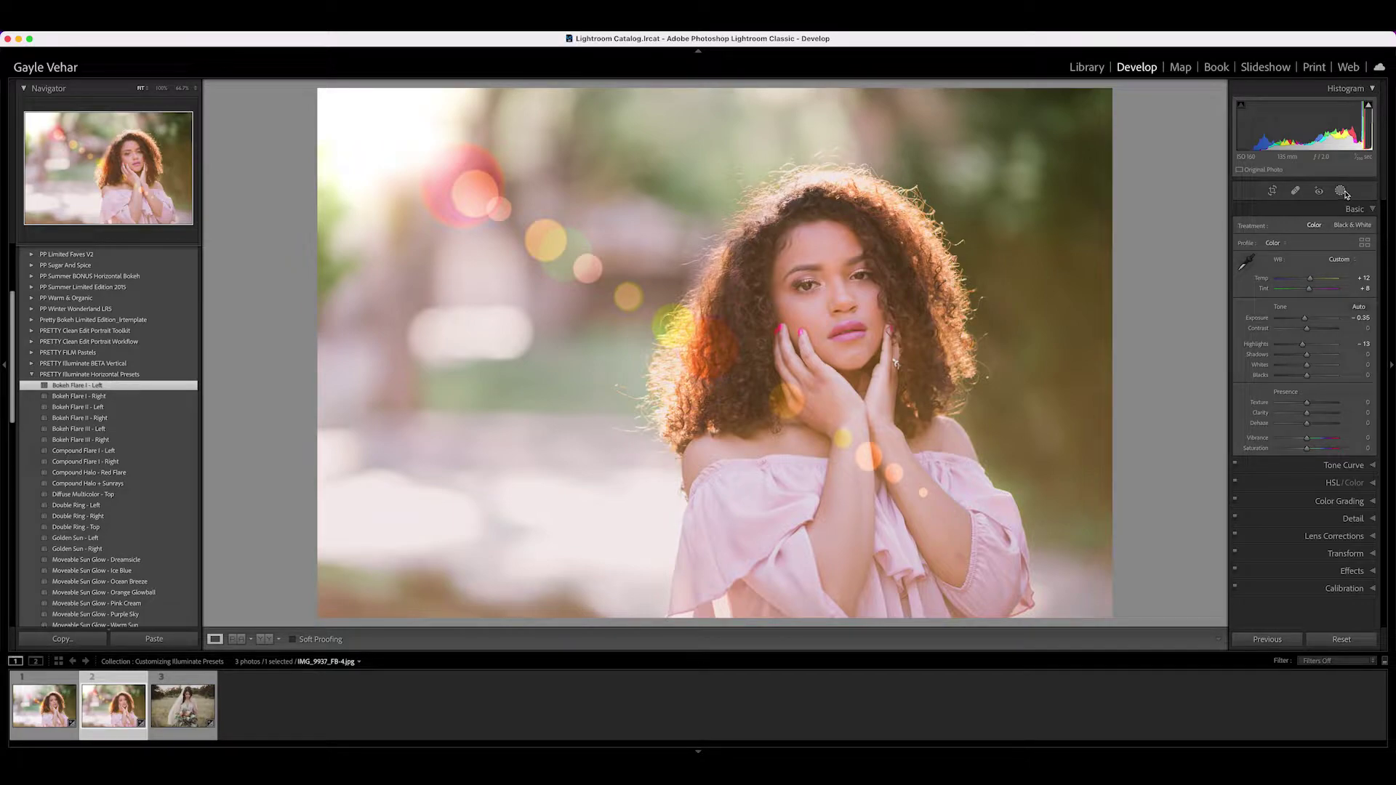
left_click(1341, 191)
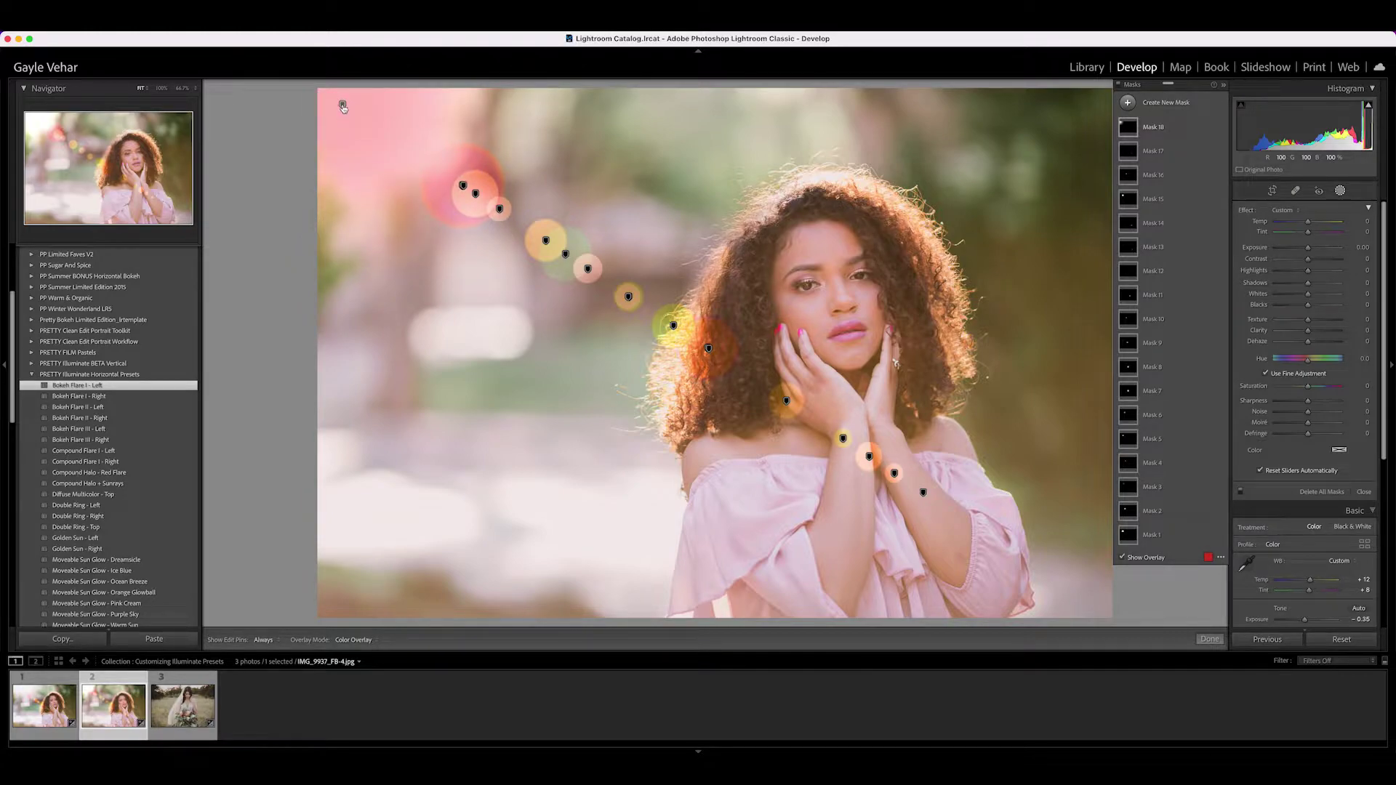
- Examine the radial gradients that build the flare by selecting Mask 18, Mask 14 and Mask 11
left_click(343, 106)
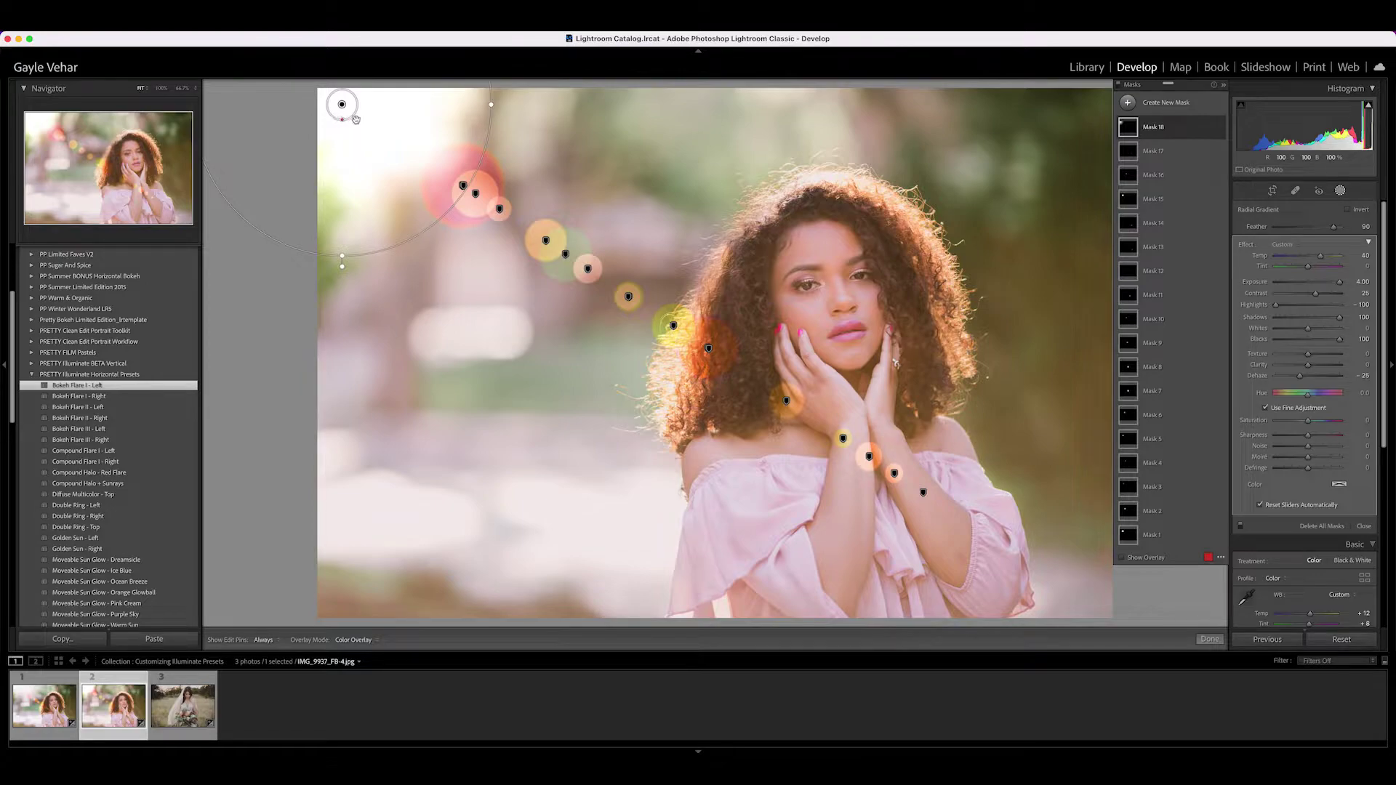
left_click(1129, 228)
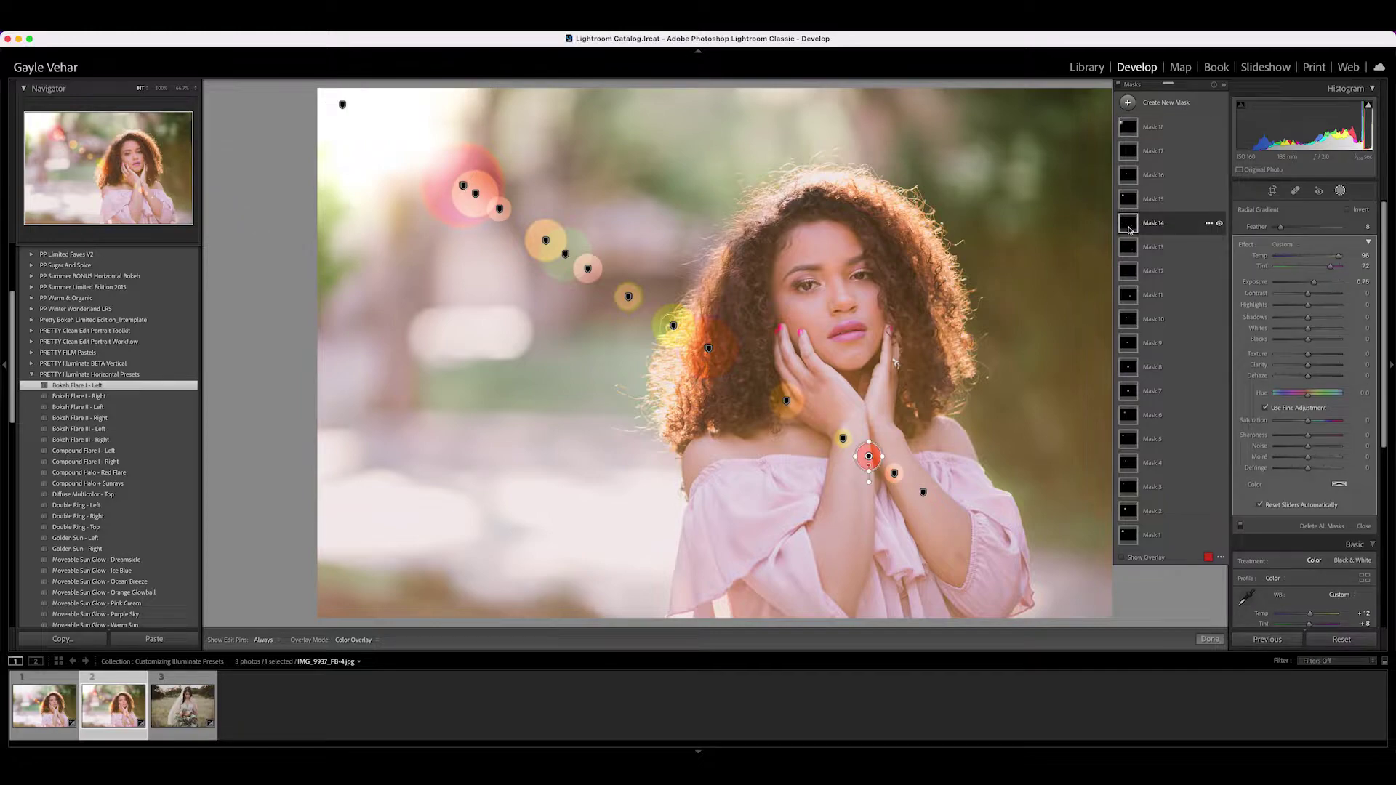
left_click(1130, 297)
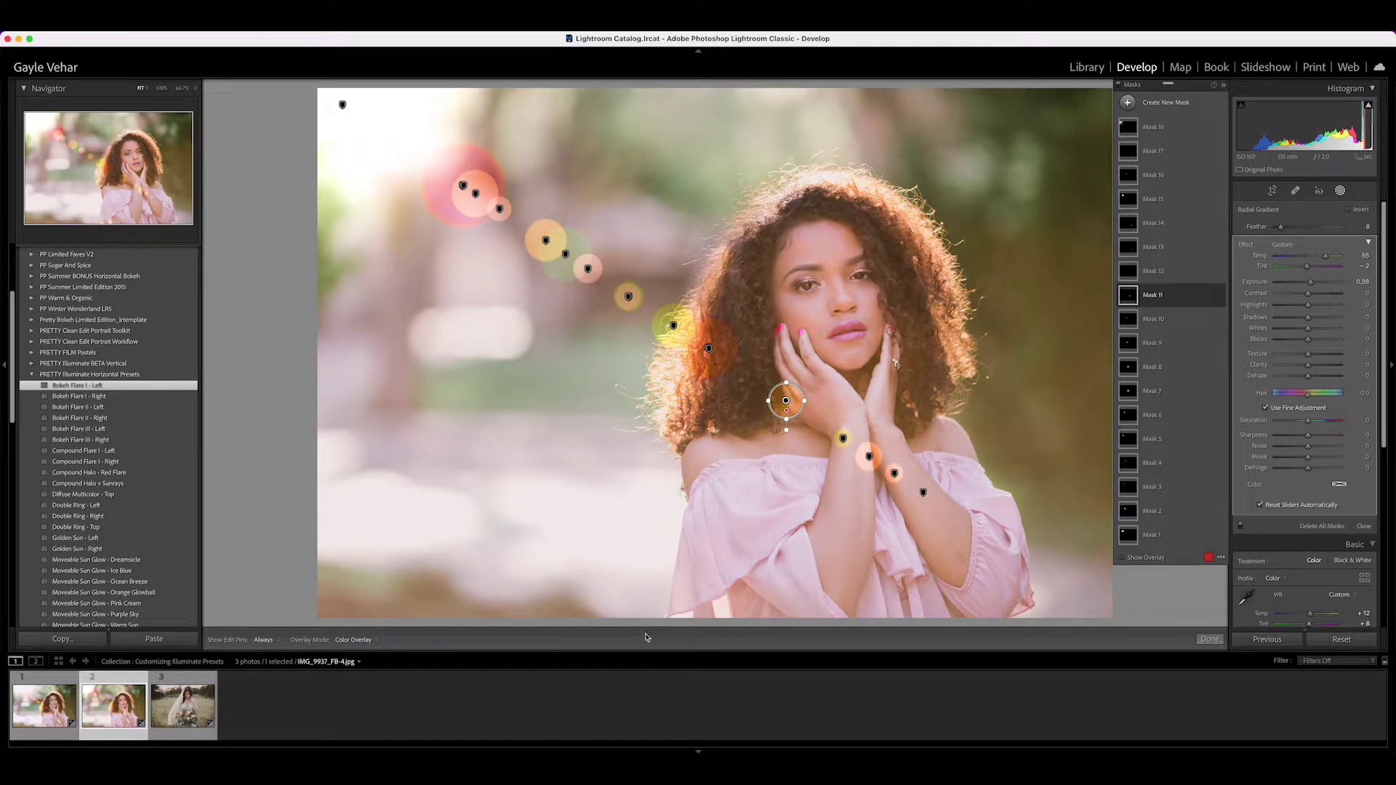
- Try the Auto display mode for the edit pins and return it to Always
left_click(264, 643)
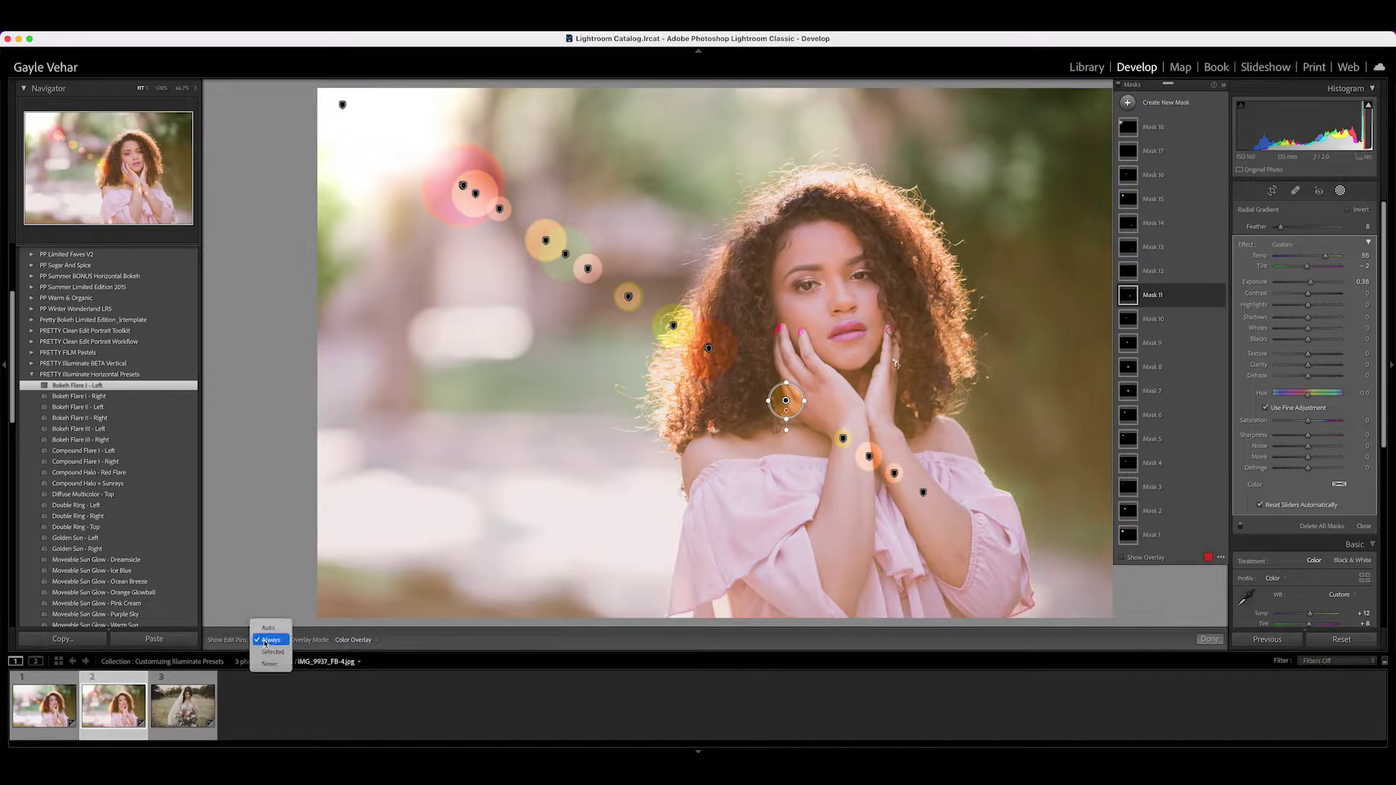
left_click(267, 629)
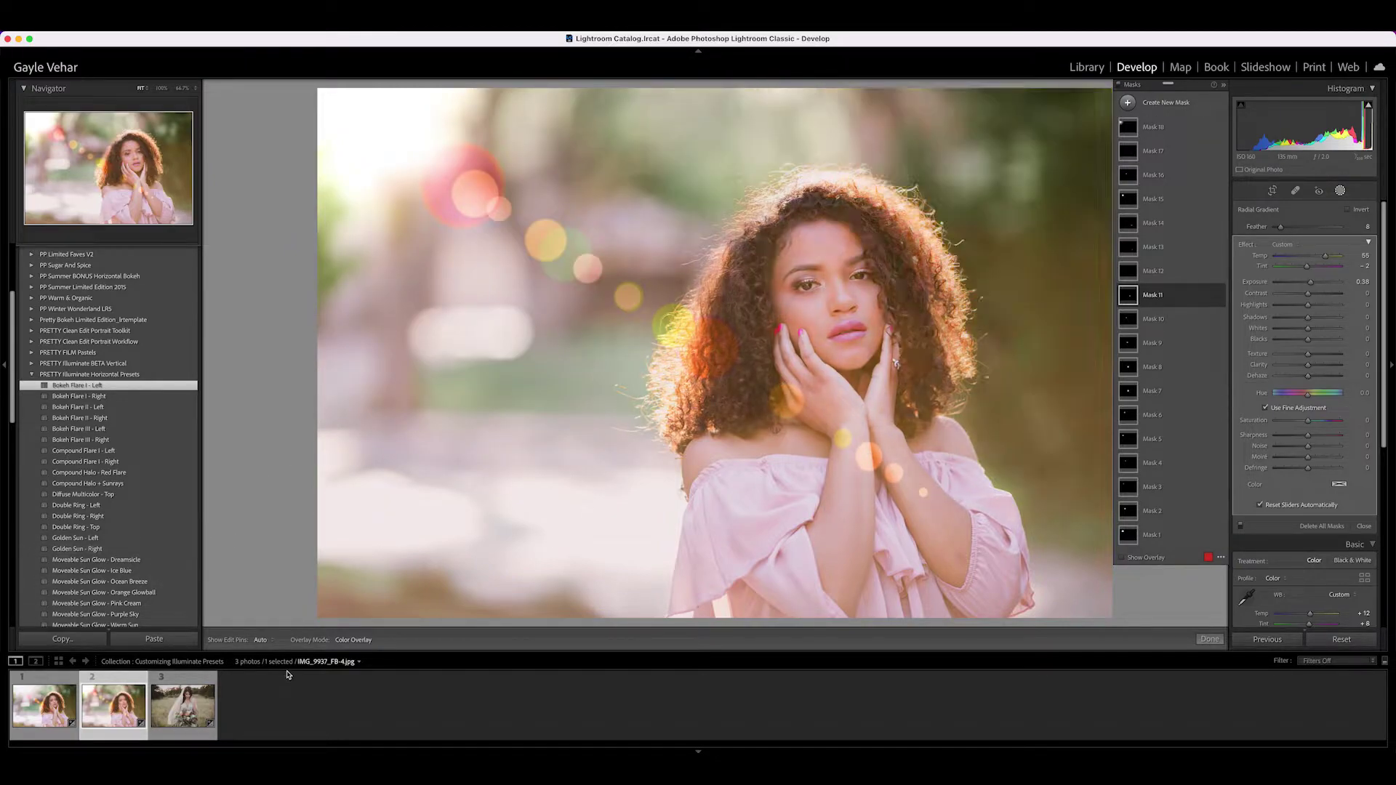
left_click(262, 641)
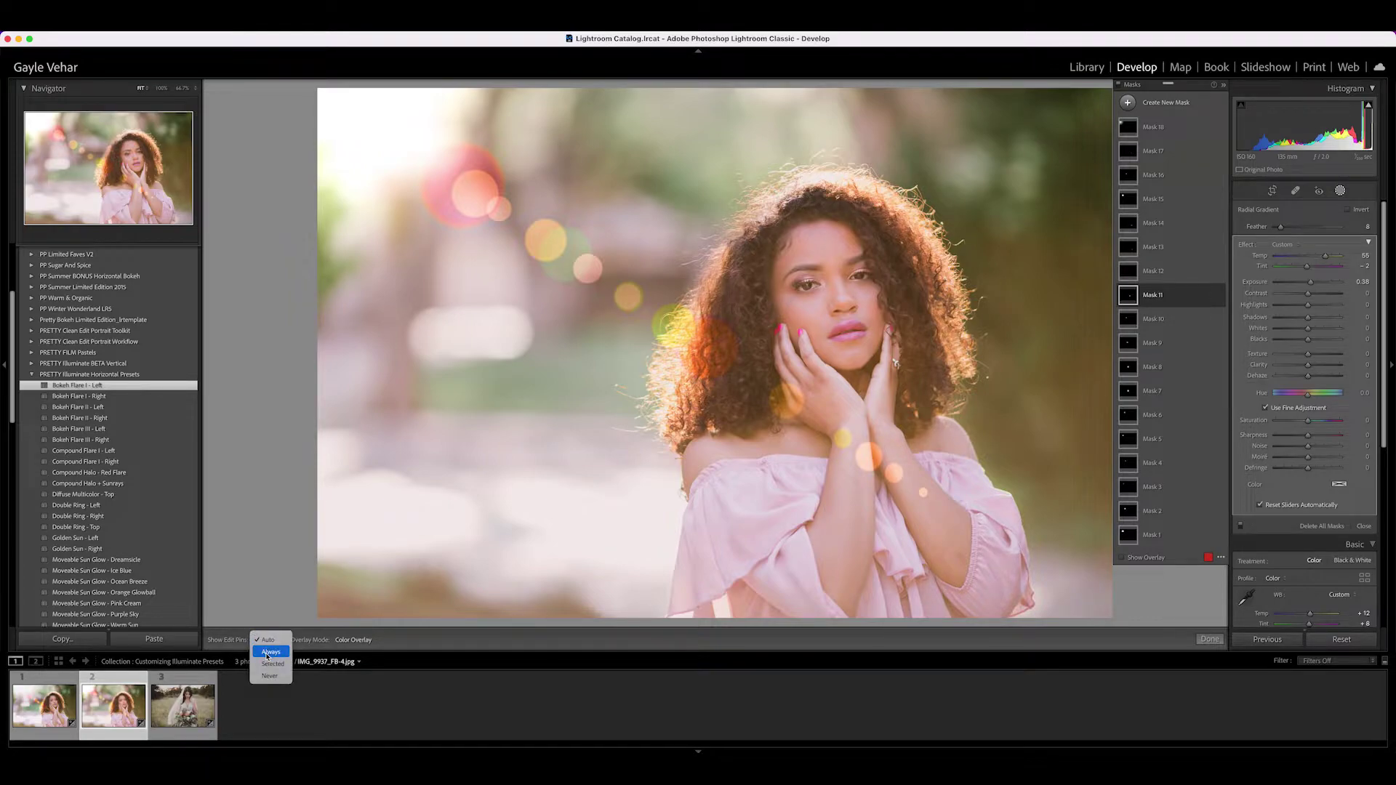
left_click(269, 652)
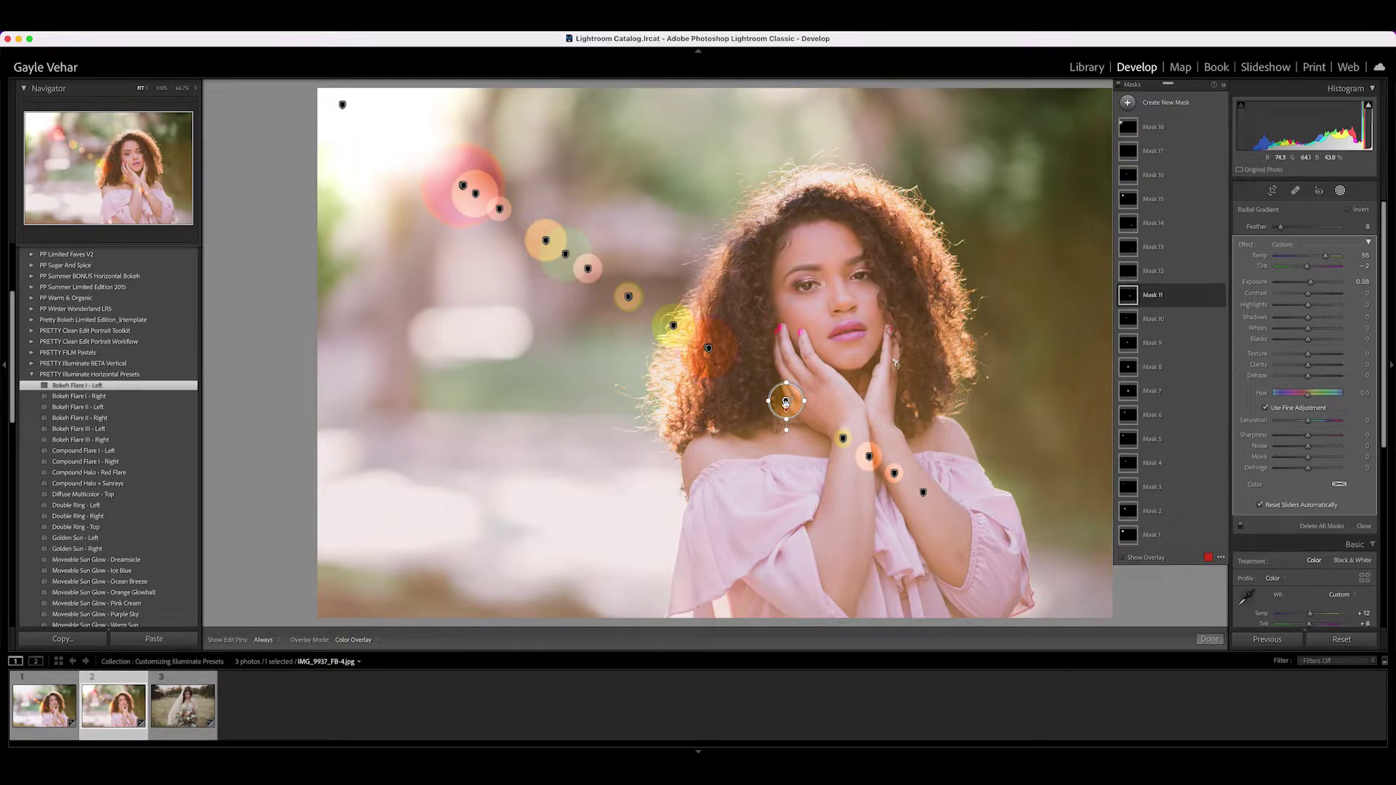
- Move the Mask 11 flare from the hand into the hair and the Mask 13 flare from the forearm to beside the lower hand
left_click_drag(787, 400, 735, 373)
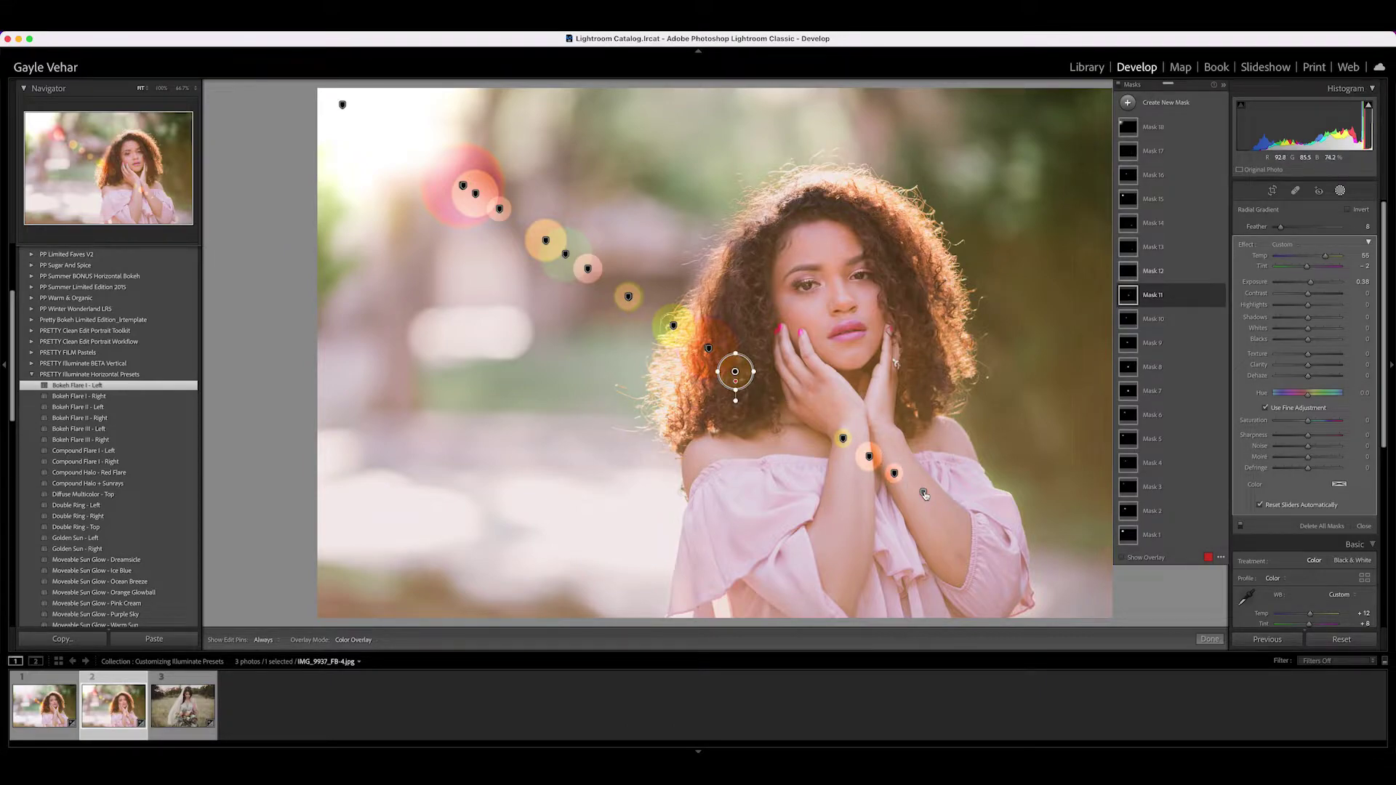
left_click(923, 494)
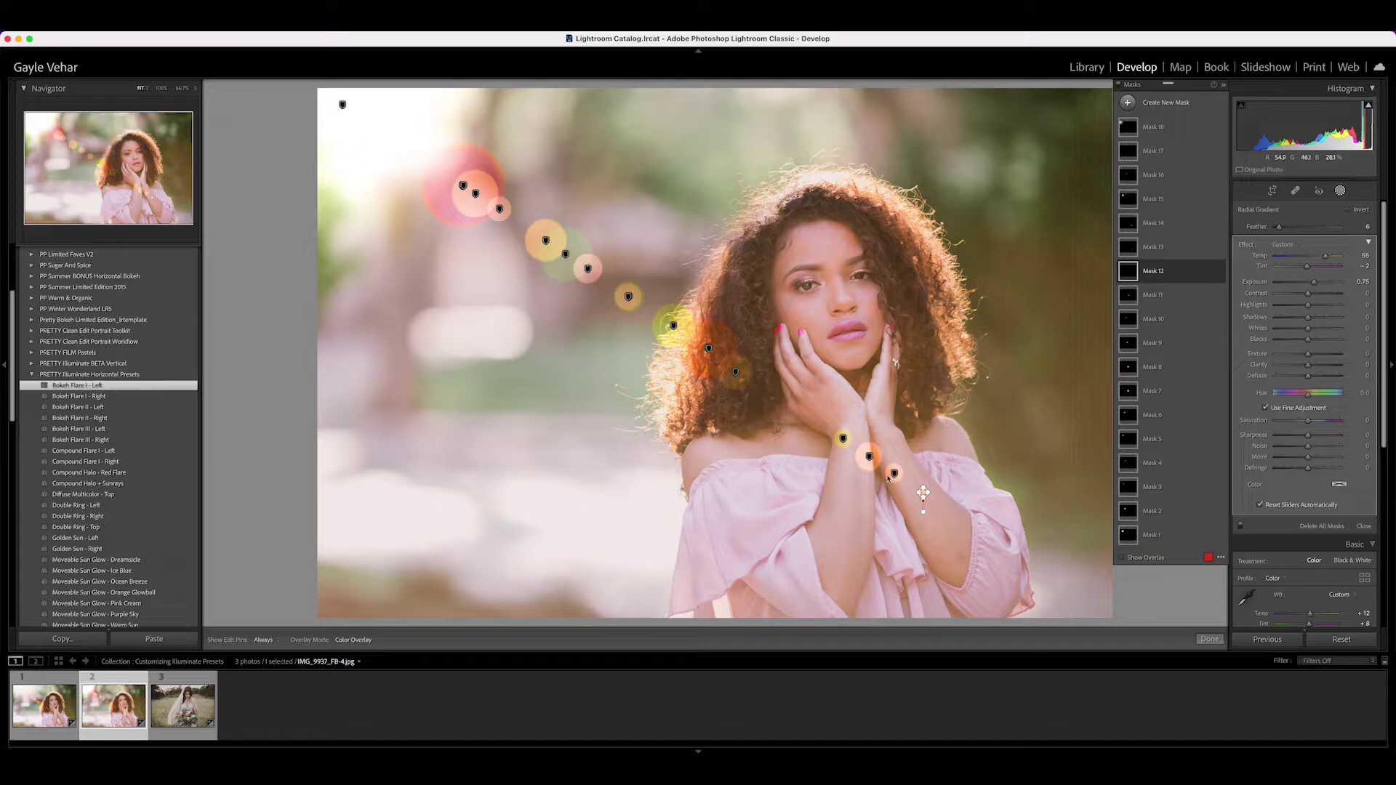
left_click(923, 494)
key("super+z")
key("z")
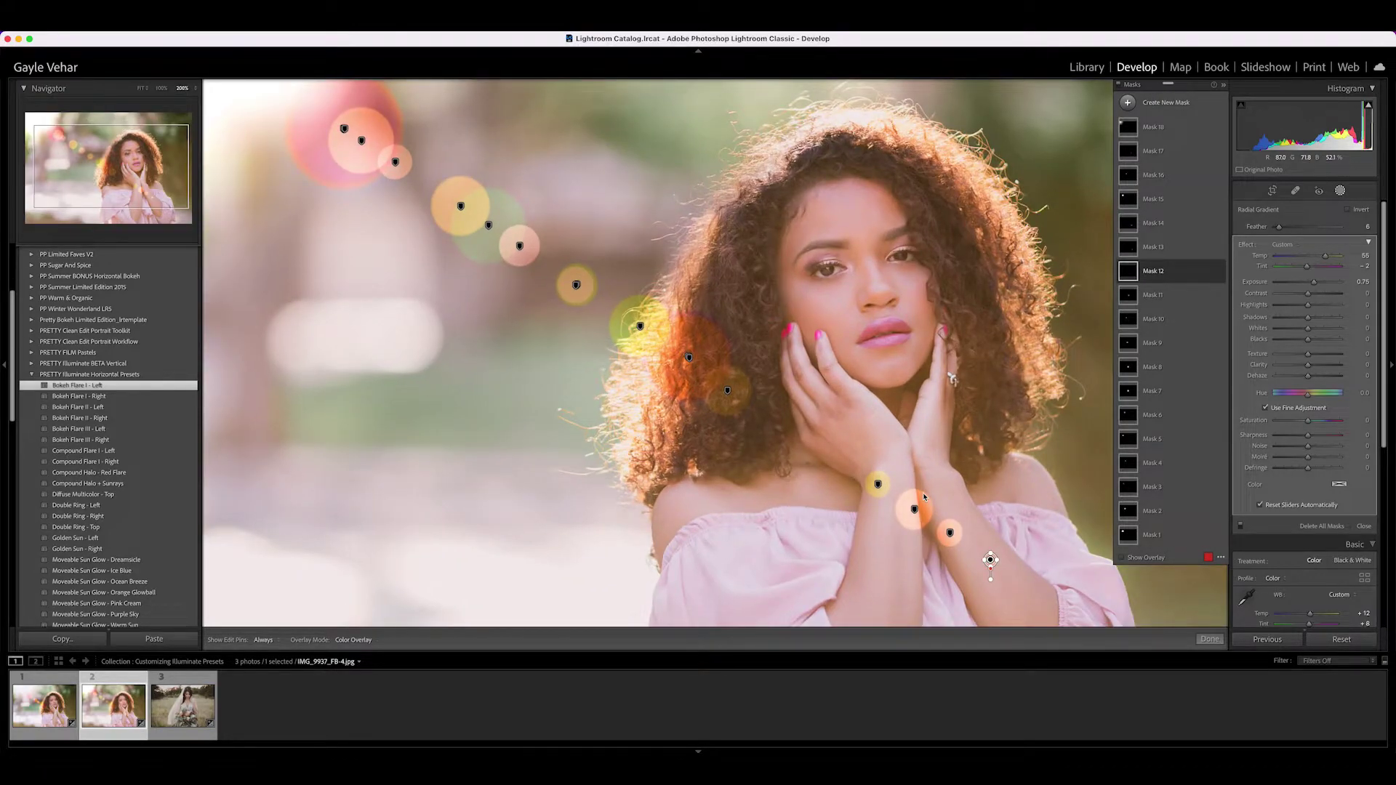
key("super+equal")
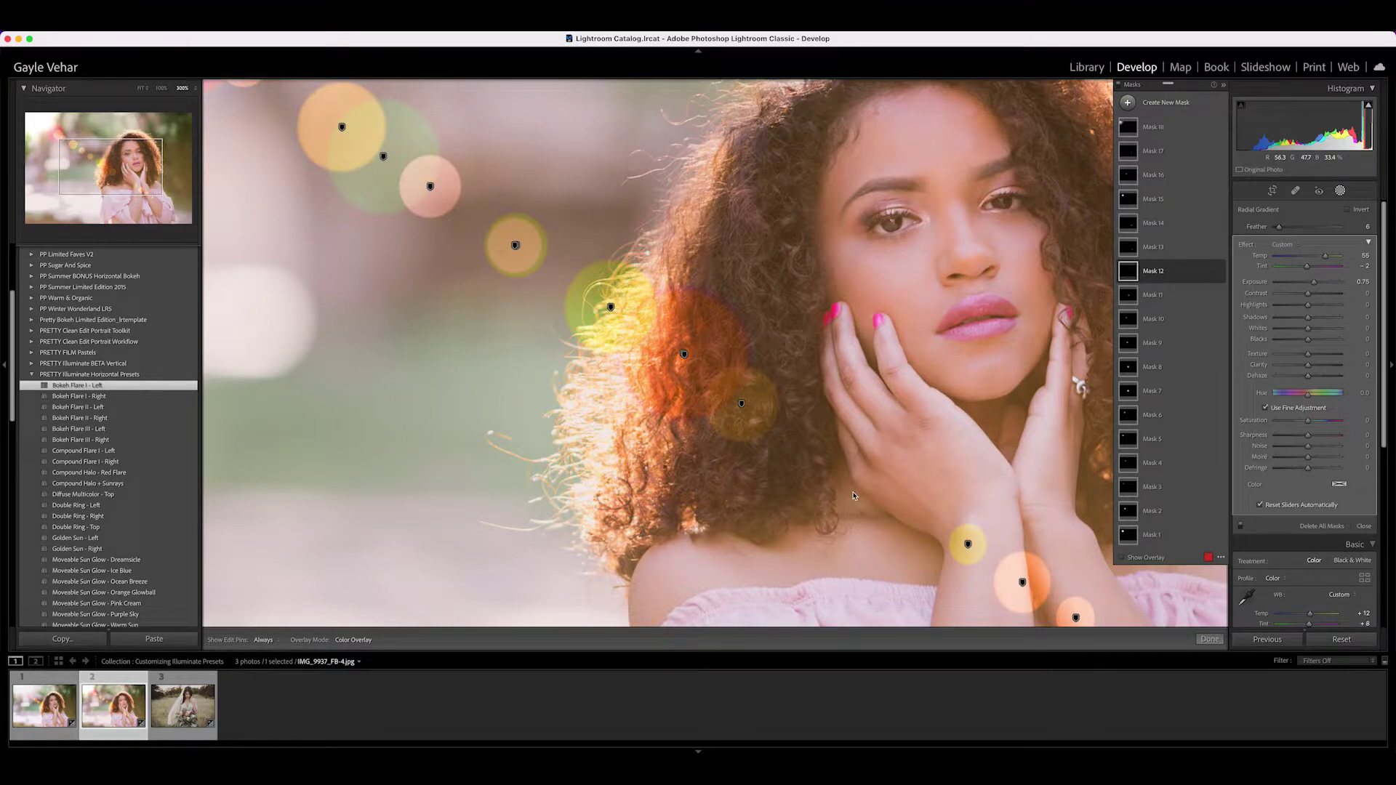
left_click(1073, 615)
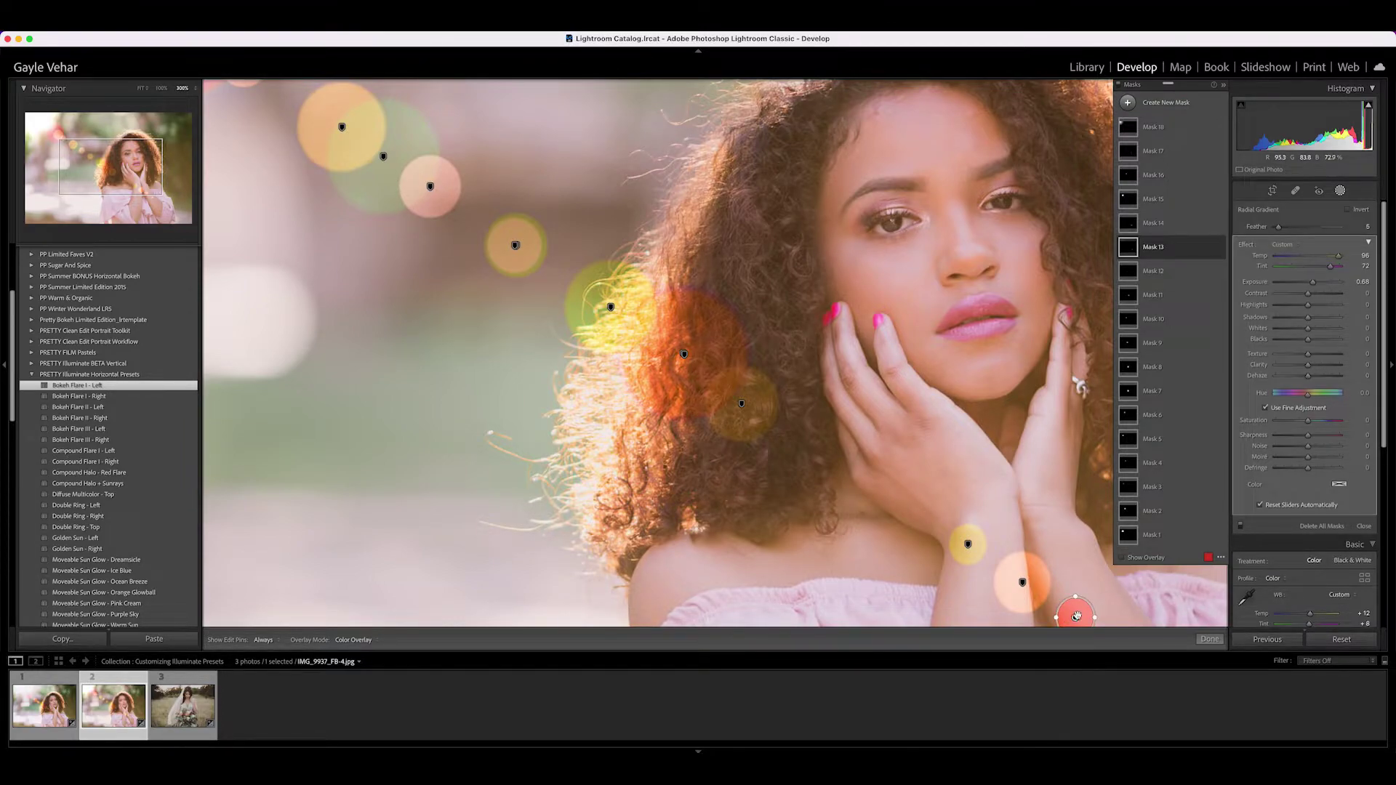
left_click_drag(1071, 615, 887, 501)
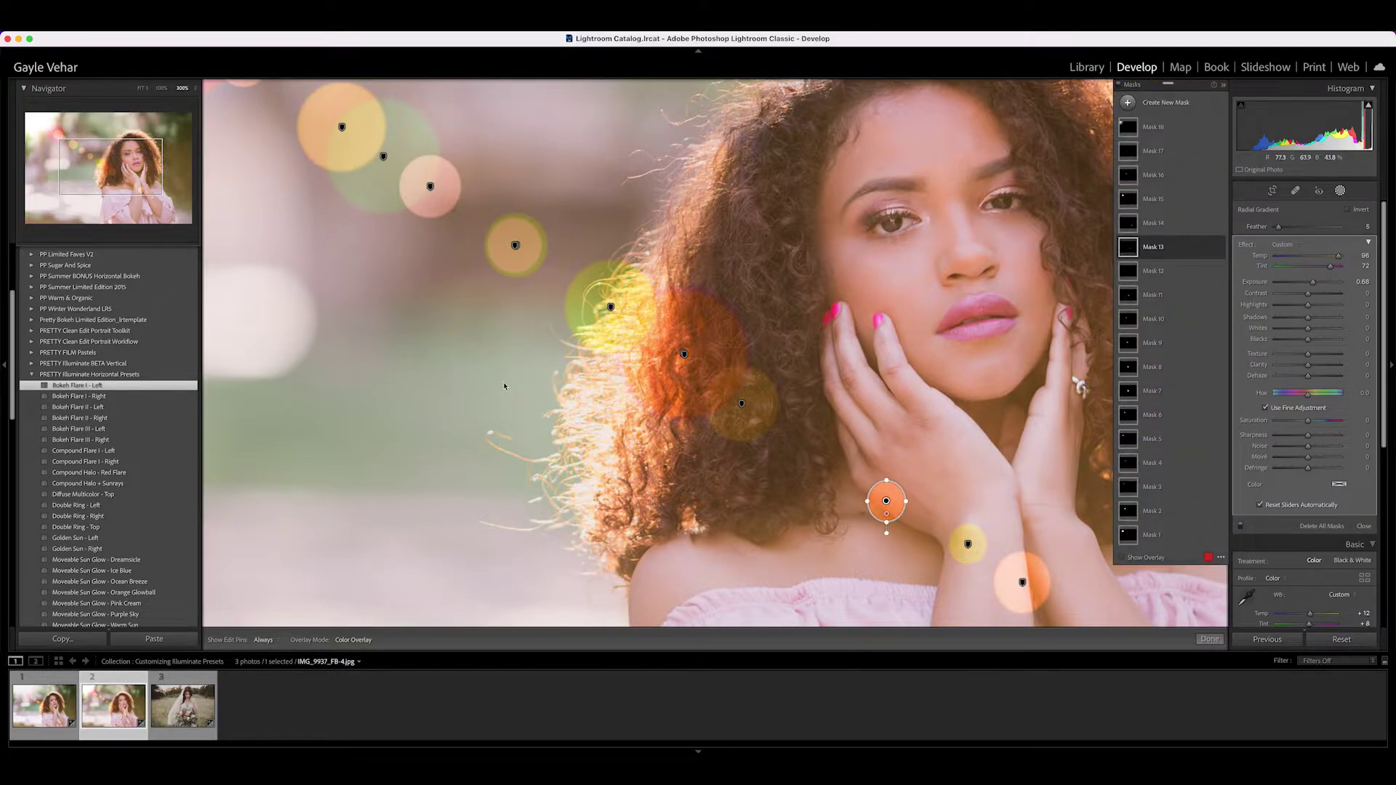
- Move the small Mask 12 flare from the forearm to beside Mask 13, and the Mask 14 flare from the wrist into the hair
left_click(154, 192)
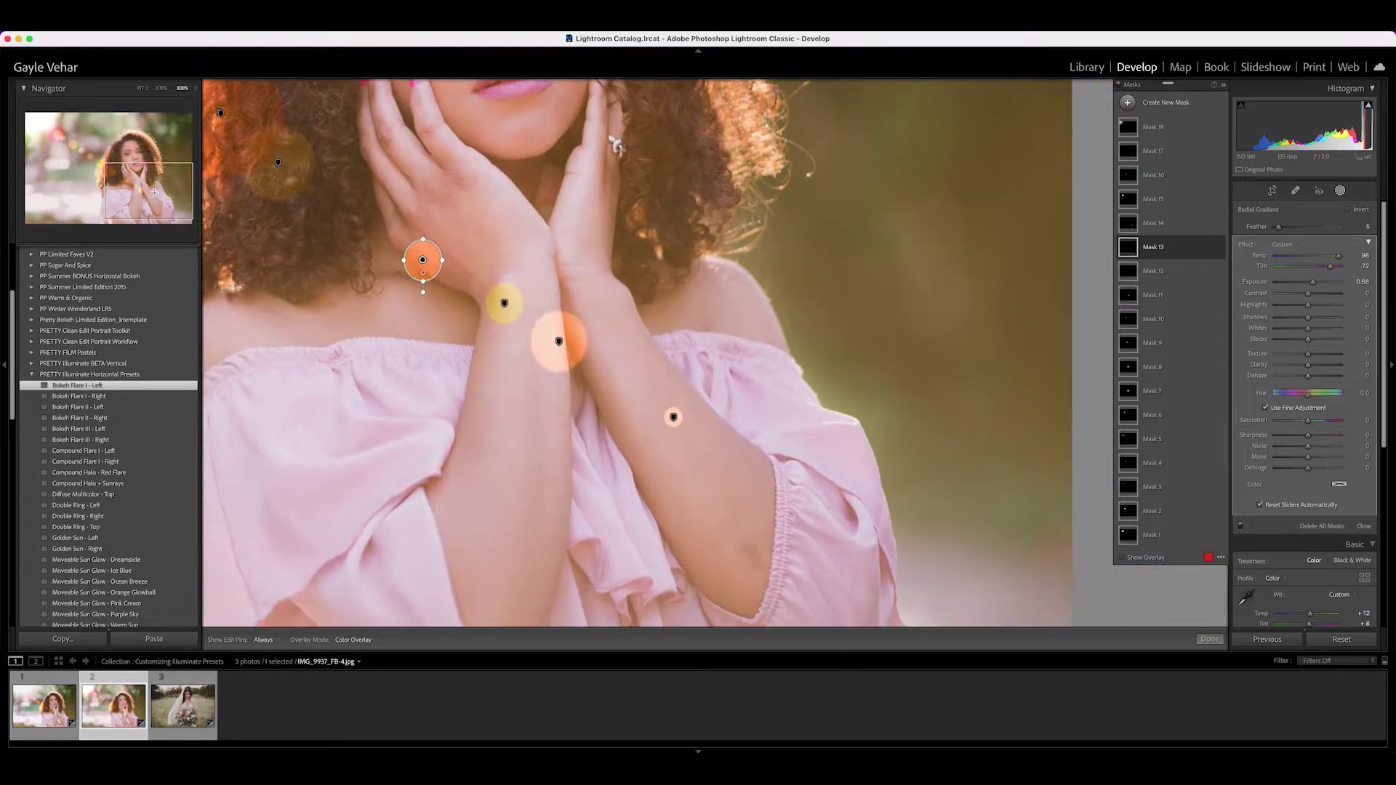
left_click(674, 417)
left_click_drag(673, 417, 444, 270)
left_click(560, 340)
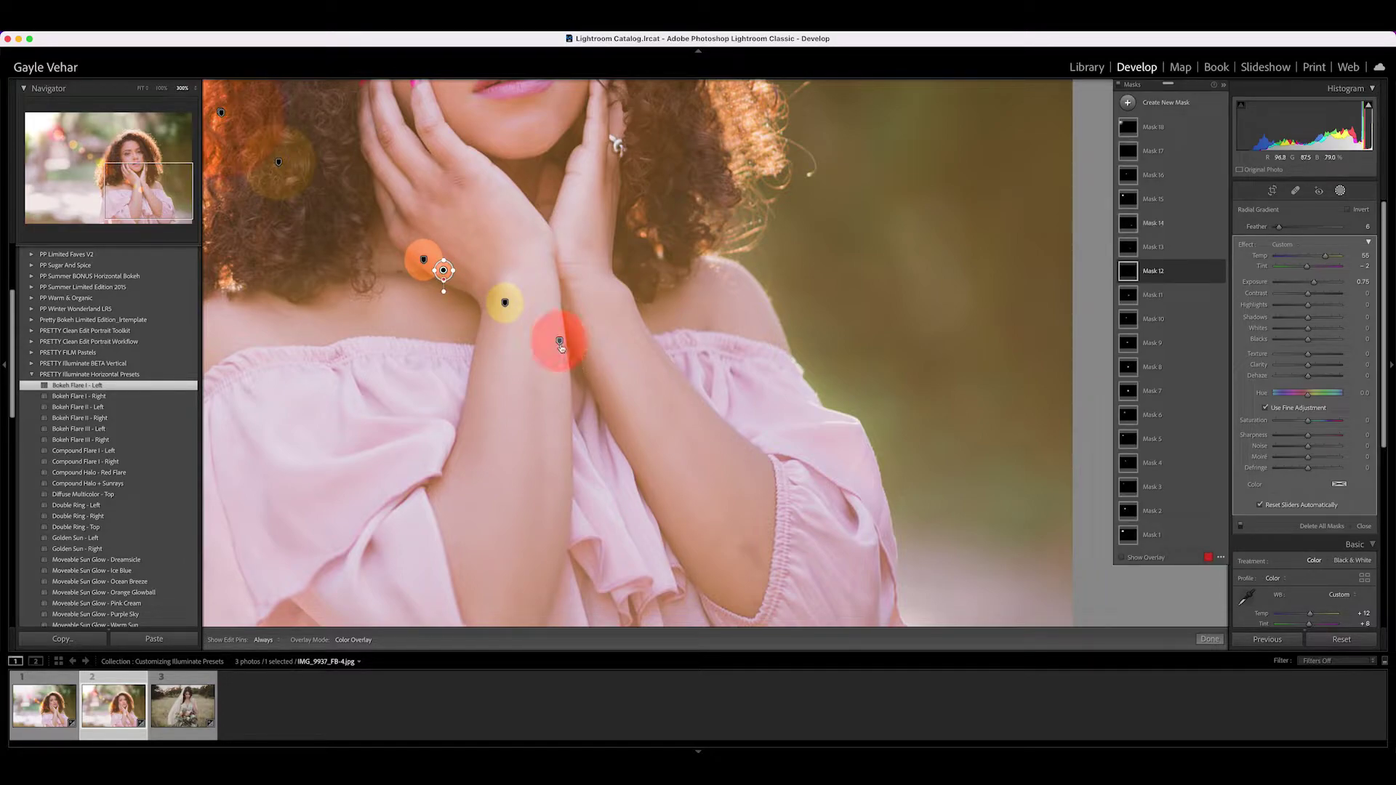
left_click_drag(559, 340, 365, 225)
- Move the yellow Mask 17 flare from the wrist into the hair beside Mask 14 and fit the whole photo in view
left_click(505, 303)
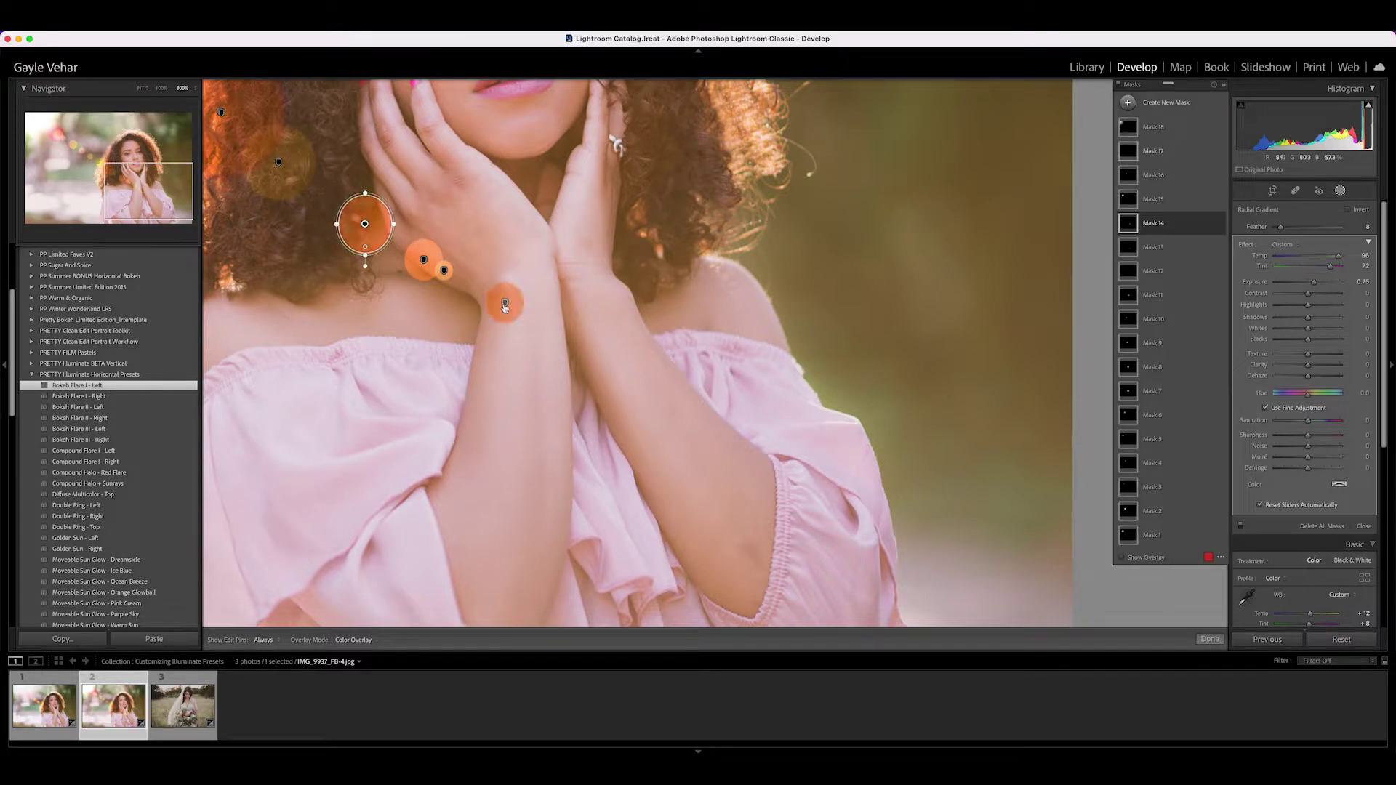
left_click_drag(504, 302, 334, 206)
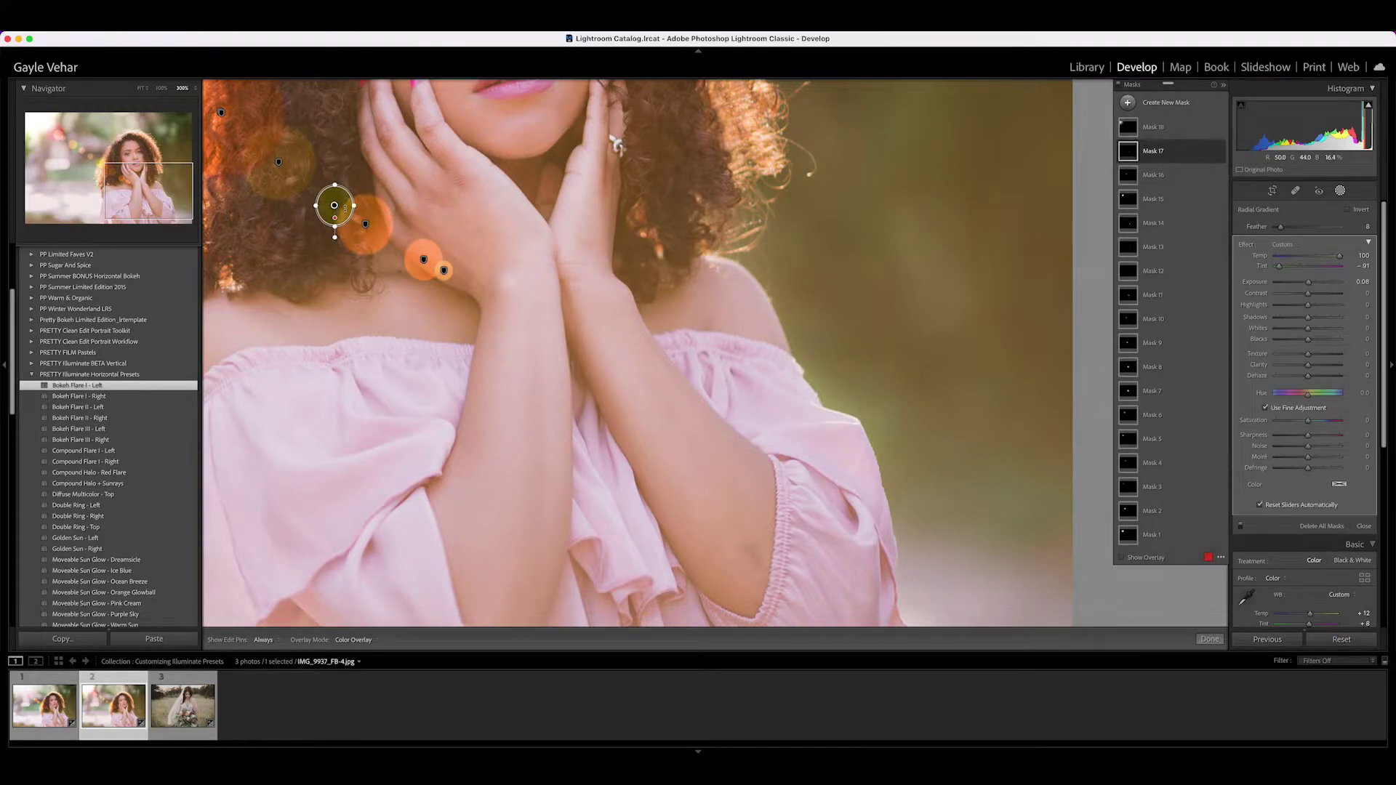
key("super+minus")
key("super+minus")
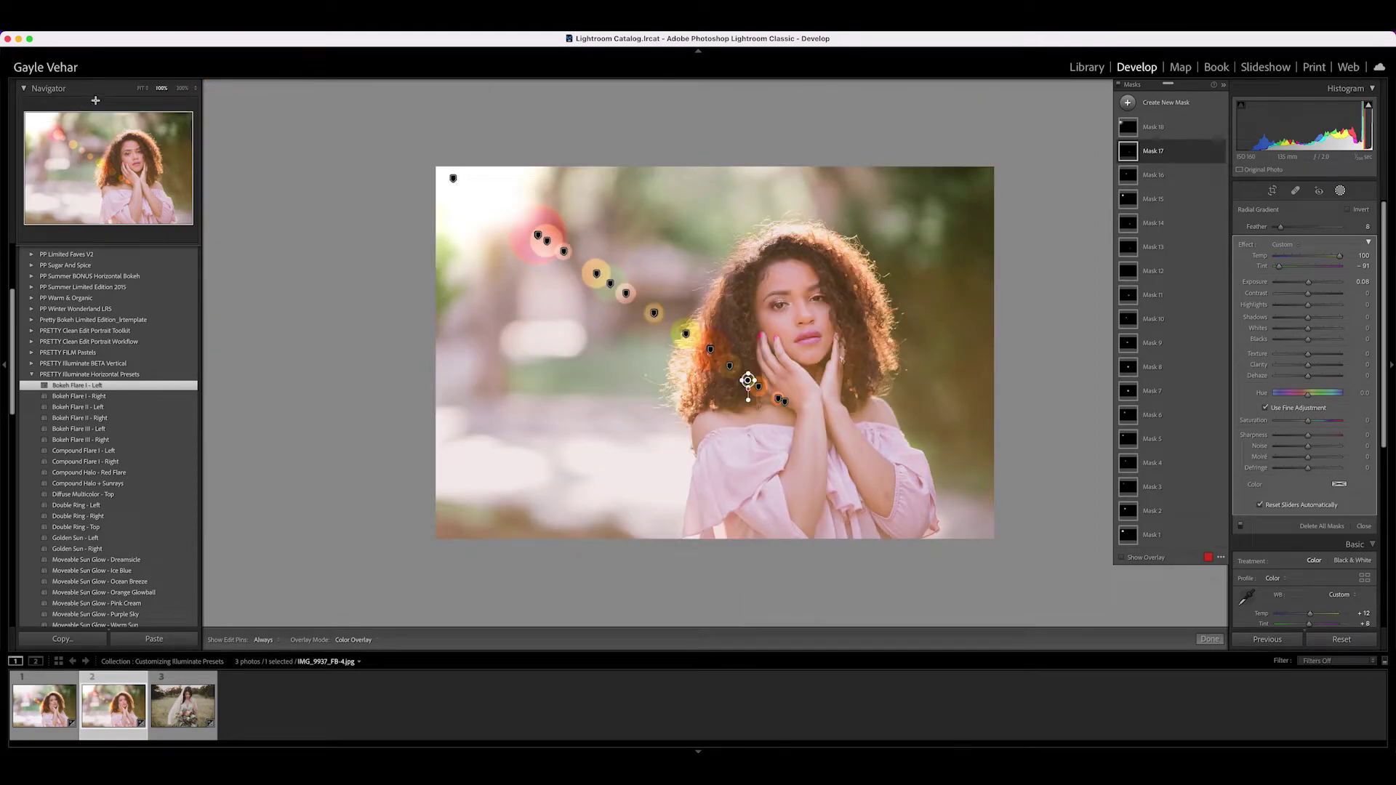
left_click(140, 88)
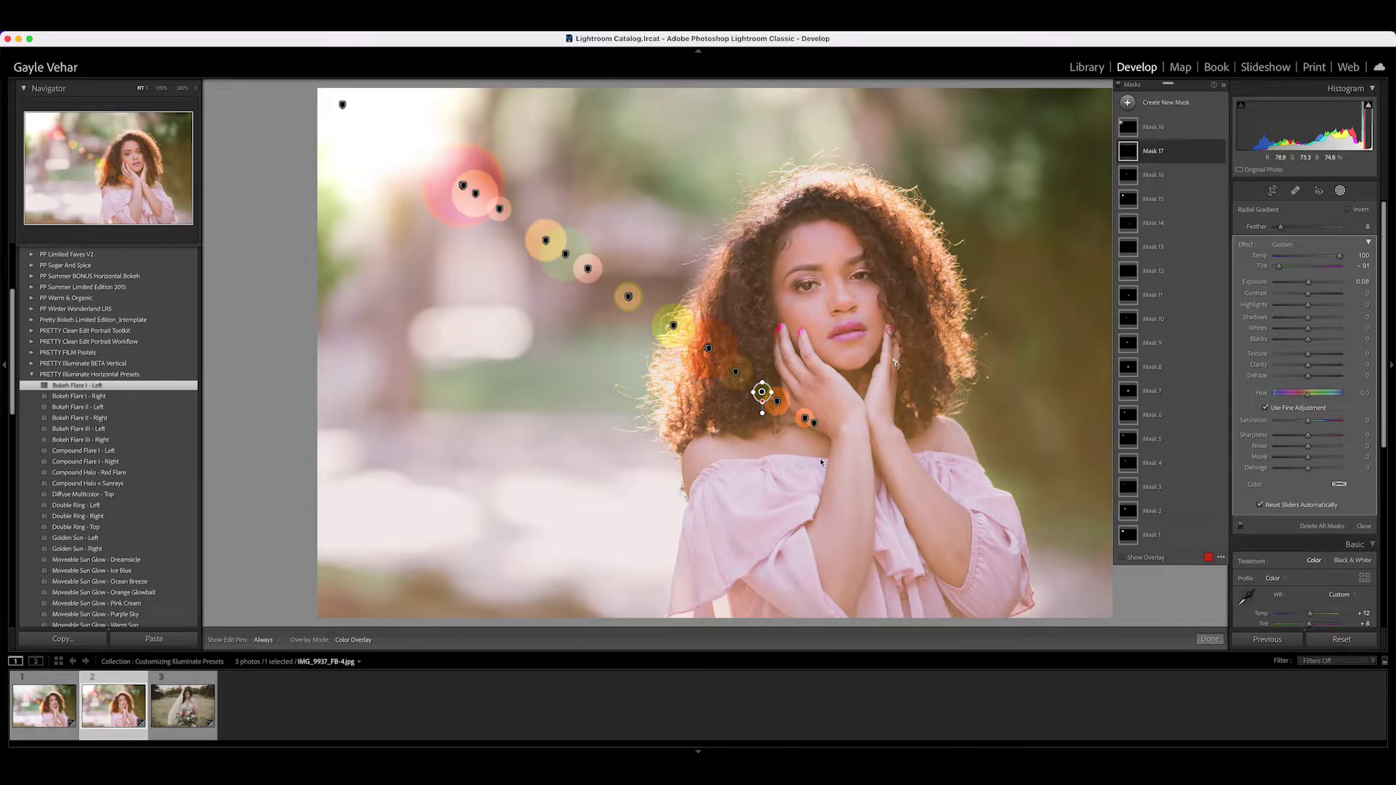
- Nudge the Mask 13 and Mask 12 flares up and left to line them up with the diagonal flare trail
left_click(803, 419)
left_click_drag(804, 419, 795, 414)
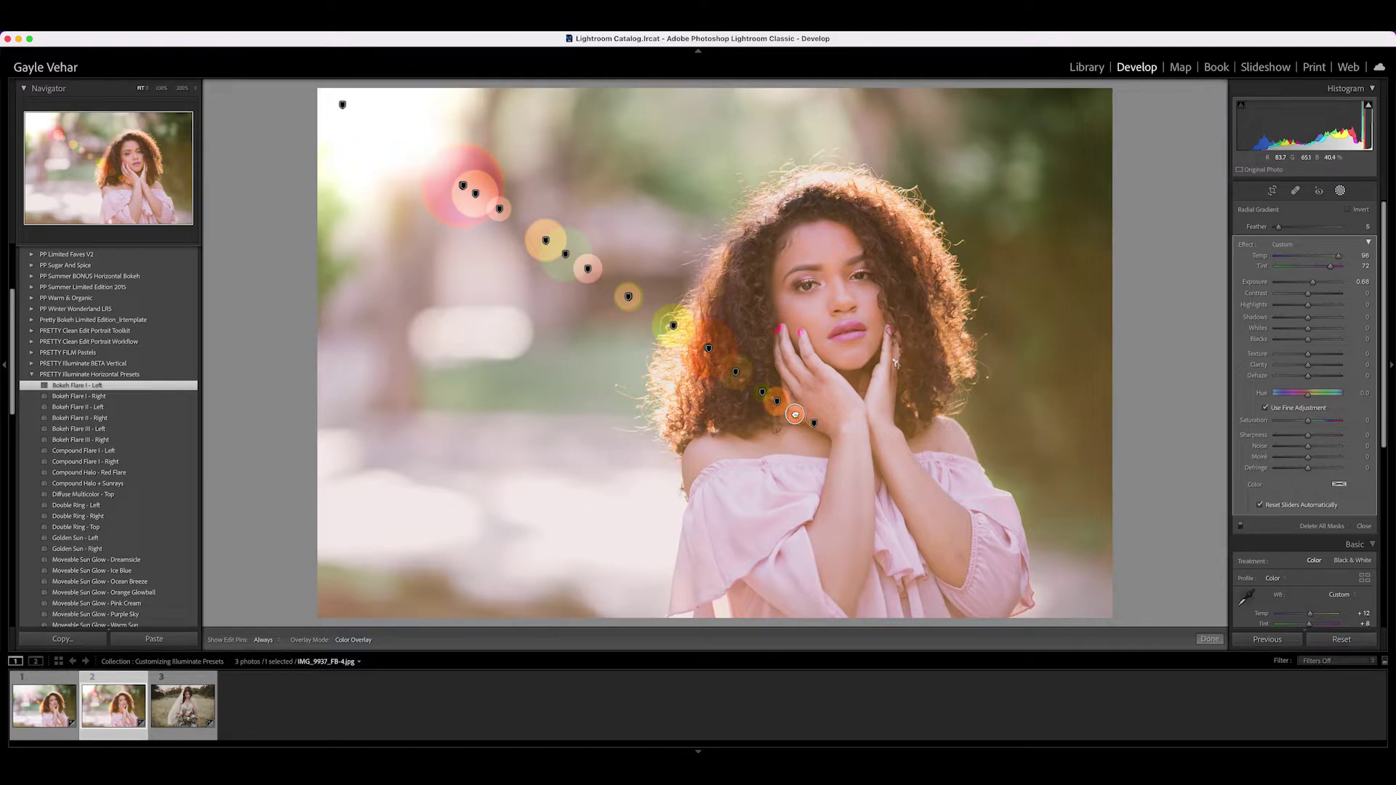
left_click(815, 425)
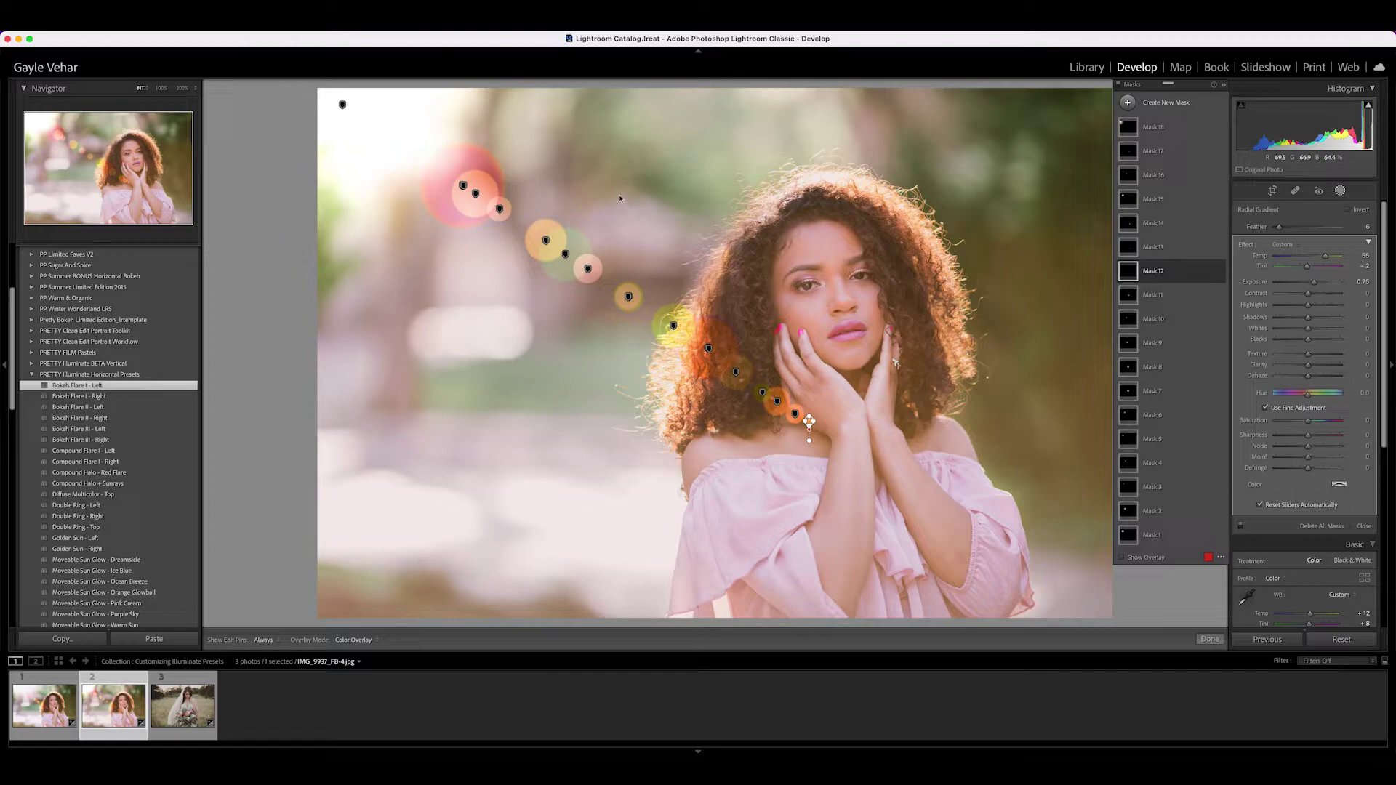
- Shift the Mask 18 sun glow inward from the photo's upper-left corner and enlarge its radial gradient in width and height
left_click(343, 104)
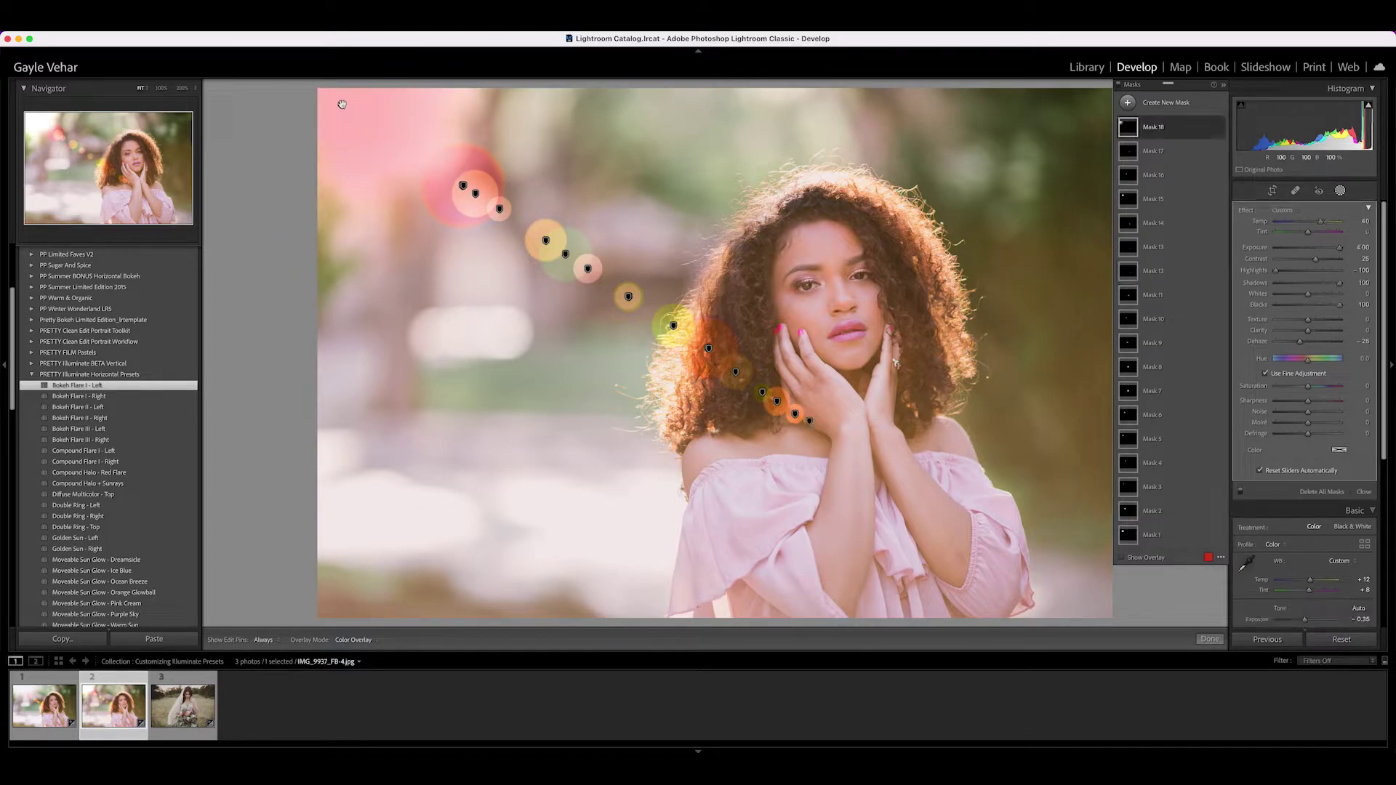
left_click_drag(342, 105, 379, 110)
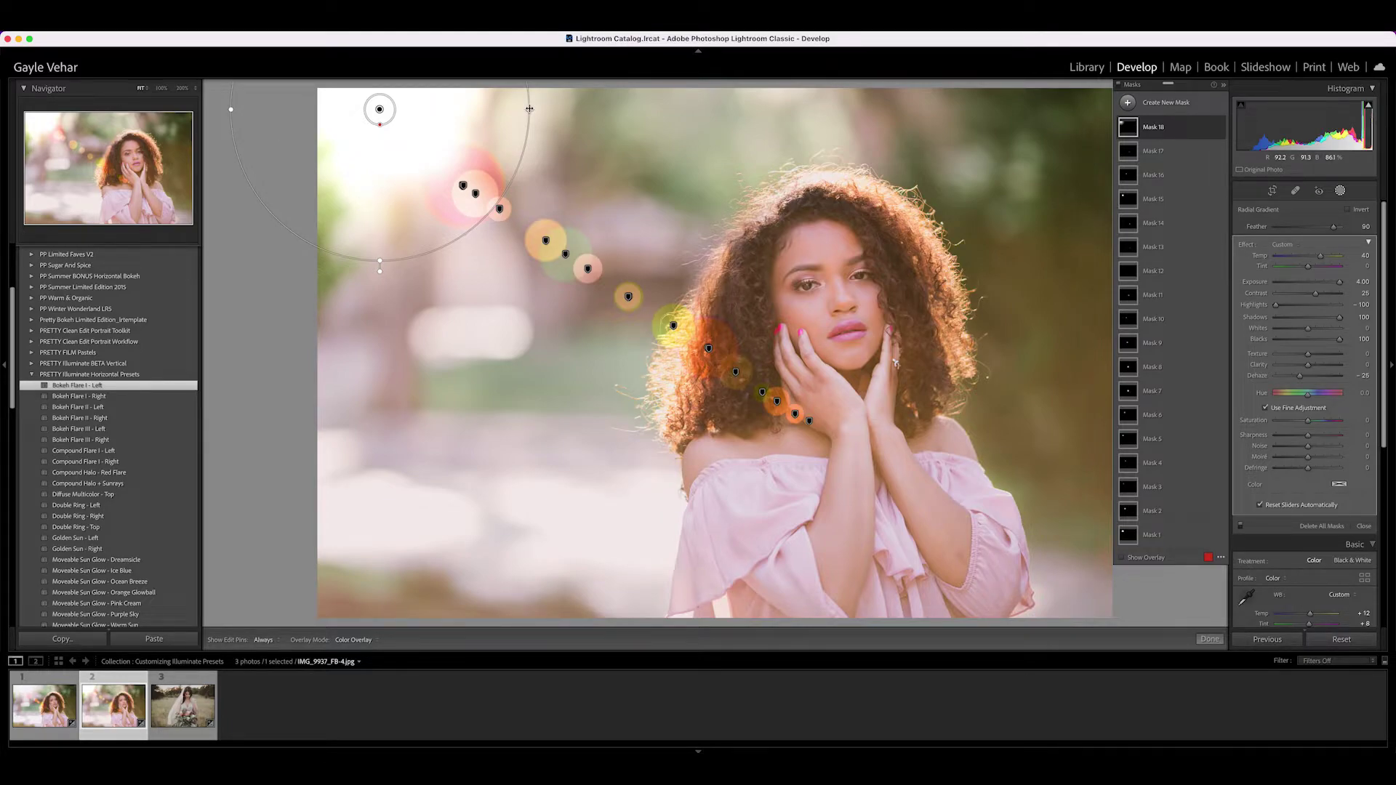
left_click_drag(529, 108, 560, 109)
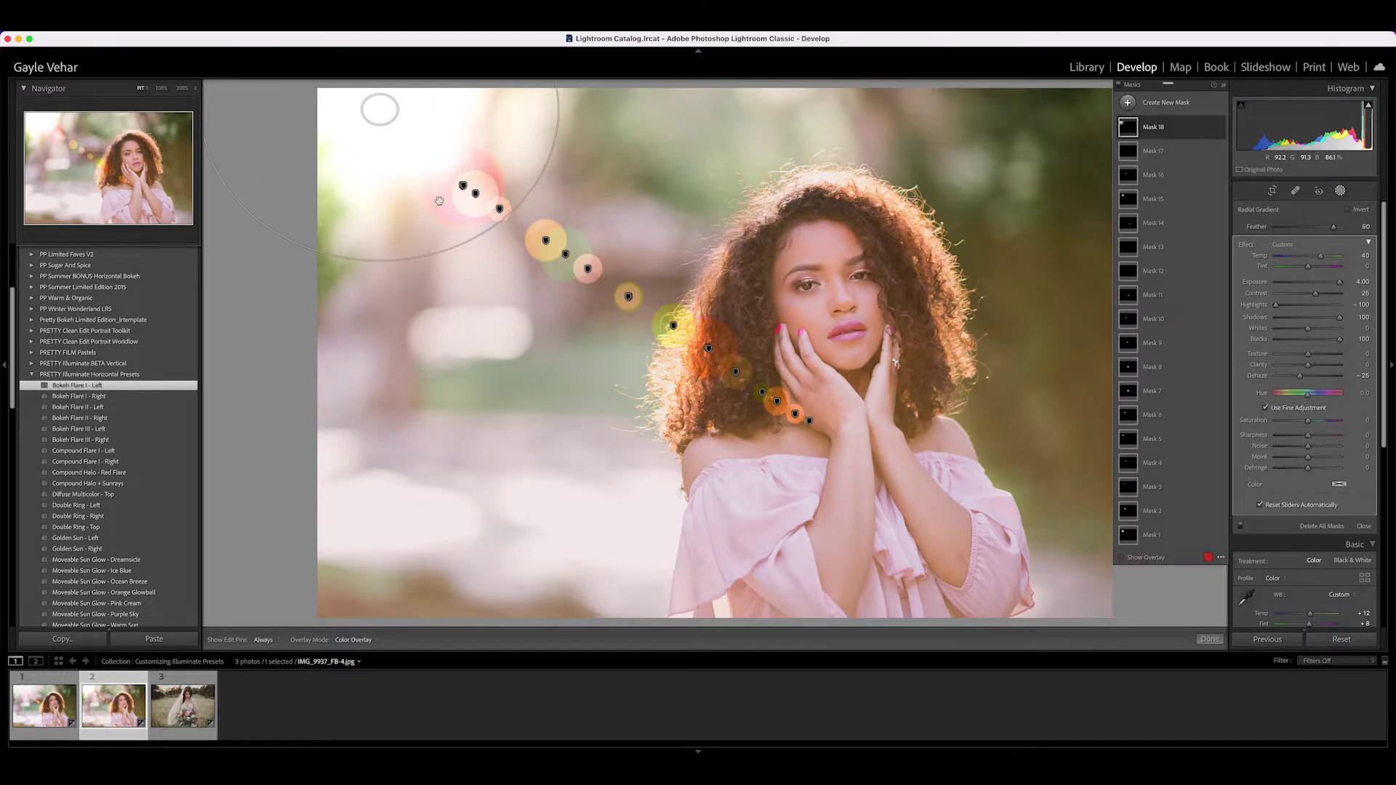
key("shift+w")
left_click_drag(380, 277, 378, 292)
key("shift+w")
key("shift+w")
left_click_drag(411, 124, 440, 125)
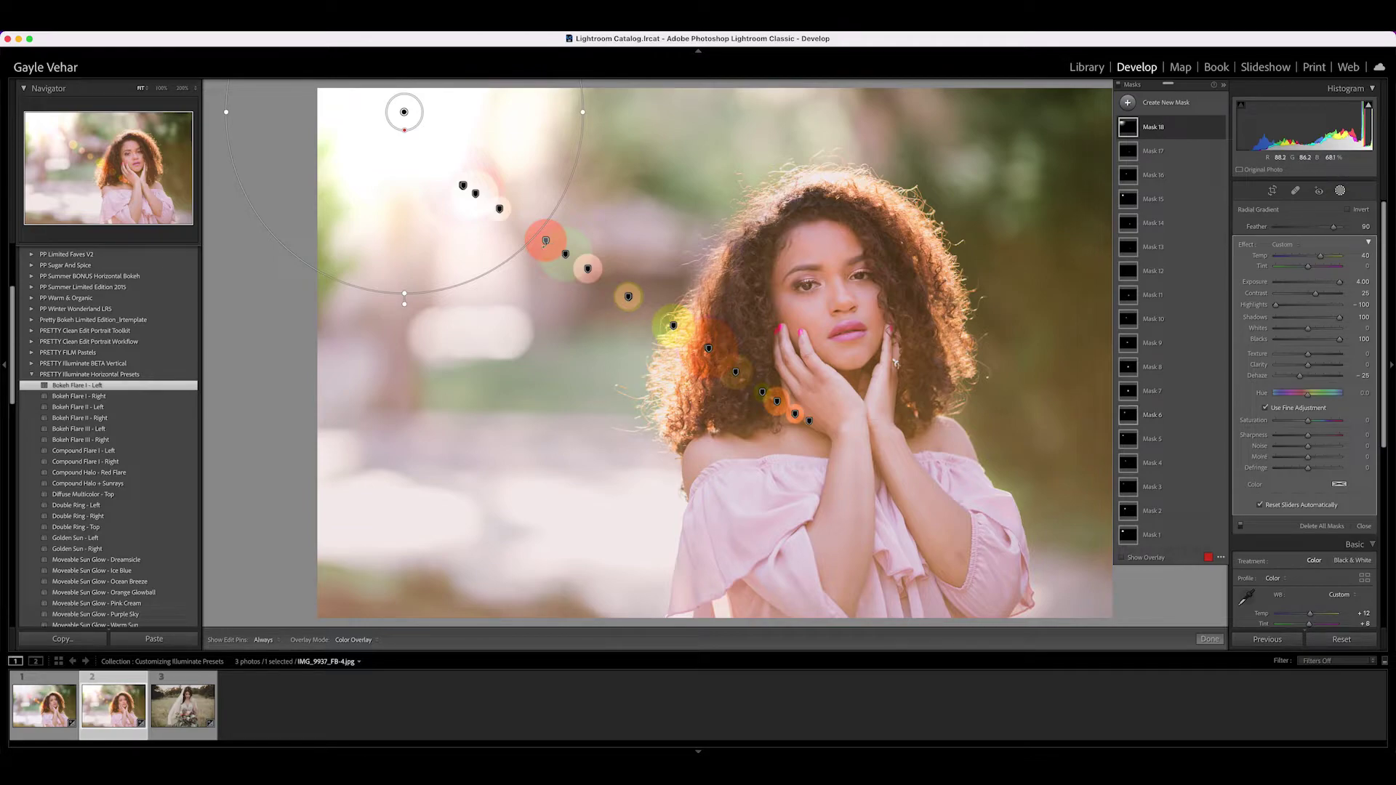
- Recolor the yellow Mask 6 flare pink with Temp 60, Tint 43 and a pink color overlay, and finish masking
left_click(545, 241)
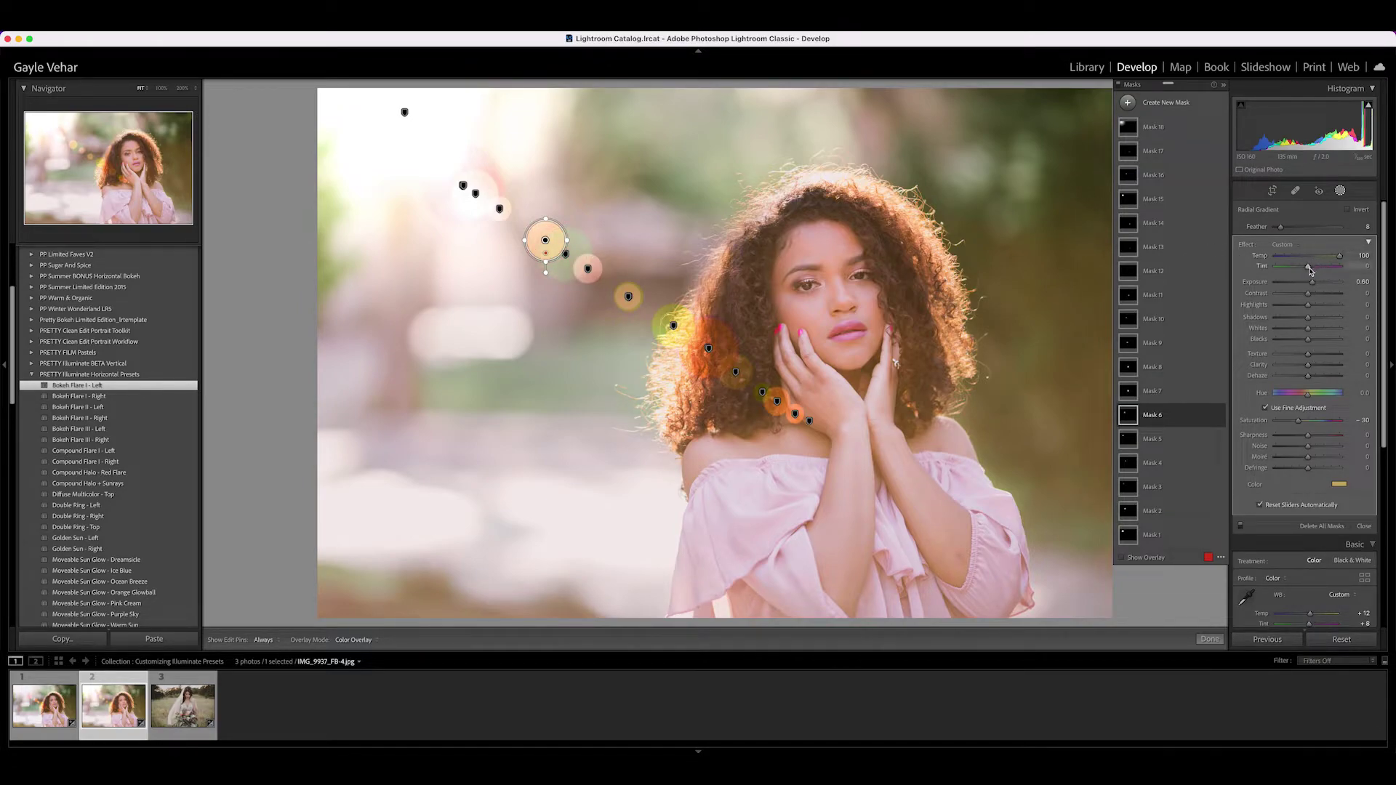
mouse_move(1309, 267)
left_mouse_down()
mouse_move(1339, 260)
mouse_move(1327, 260)
left_mouse_up()
left_click(1339, 485)
left_click(1339, 485)
left_click(1342, 486)
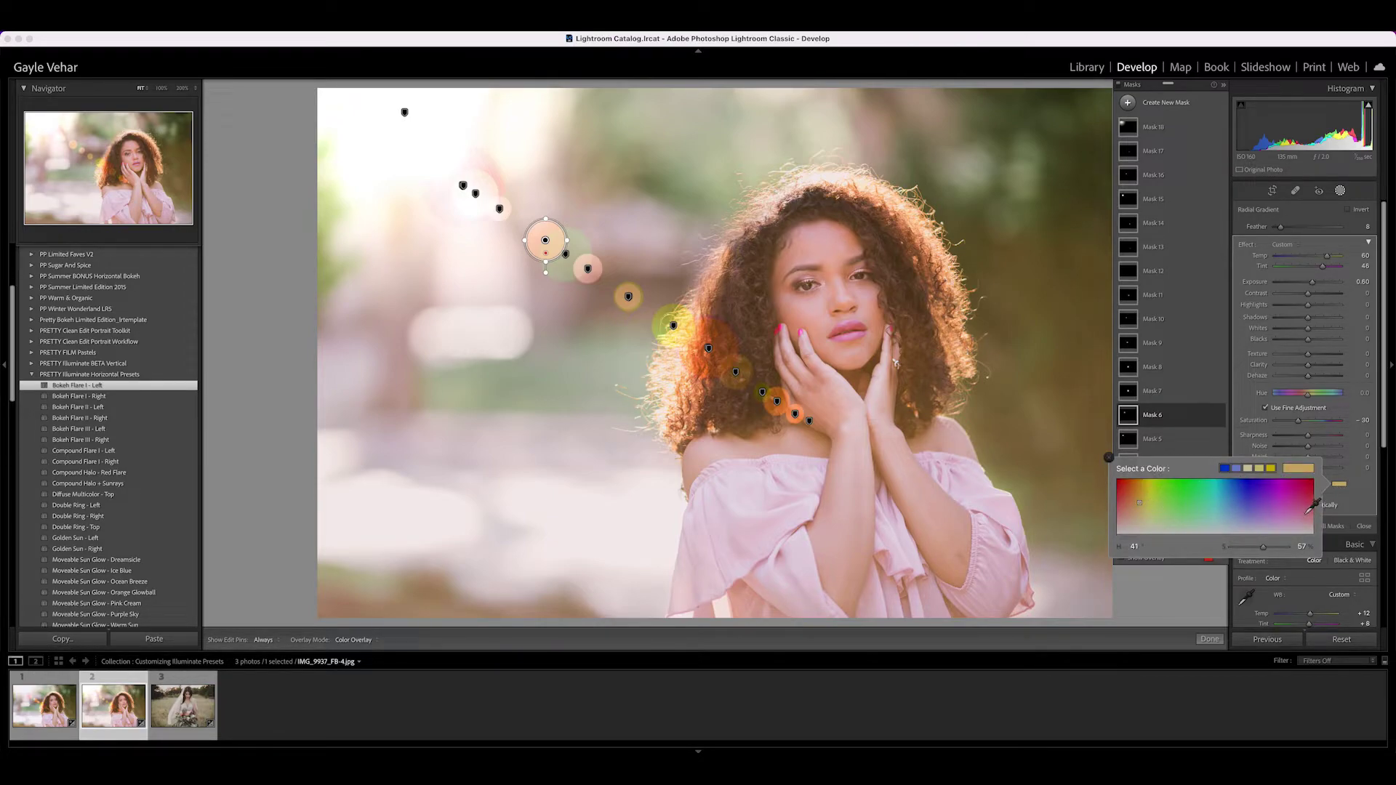
left_click(1296, 514)
left_click(1110, 459)
left_click(1211, 639)
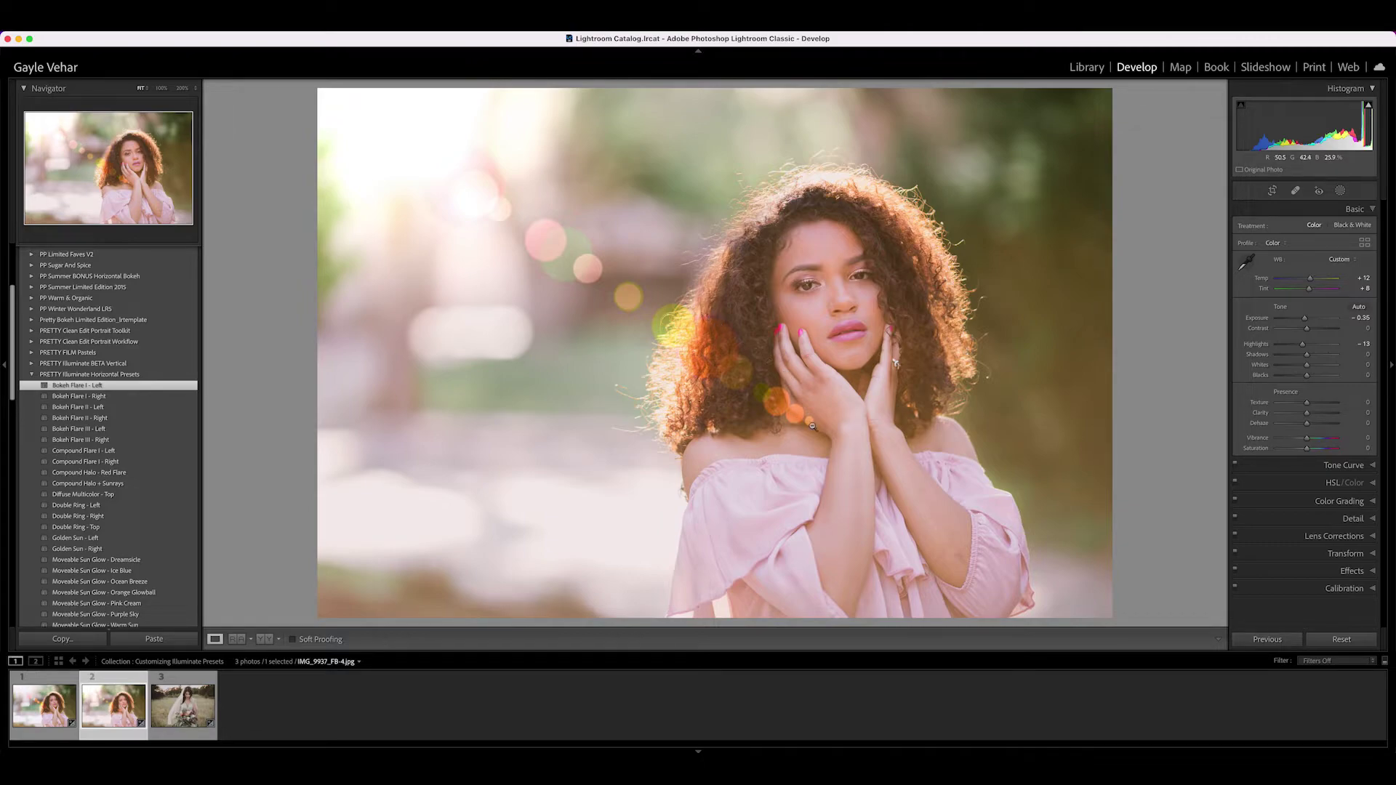
- Reopen the masks and delete the small Mask 12 flare beside the hand
left_click(1342, 192)
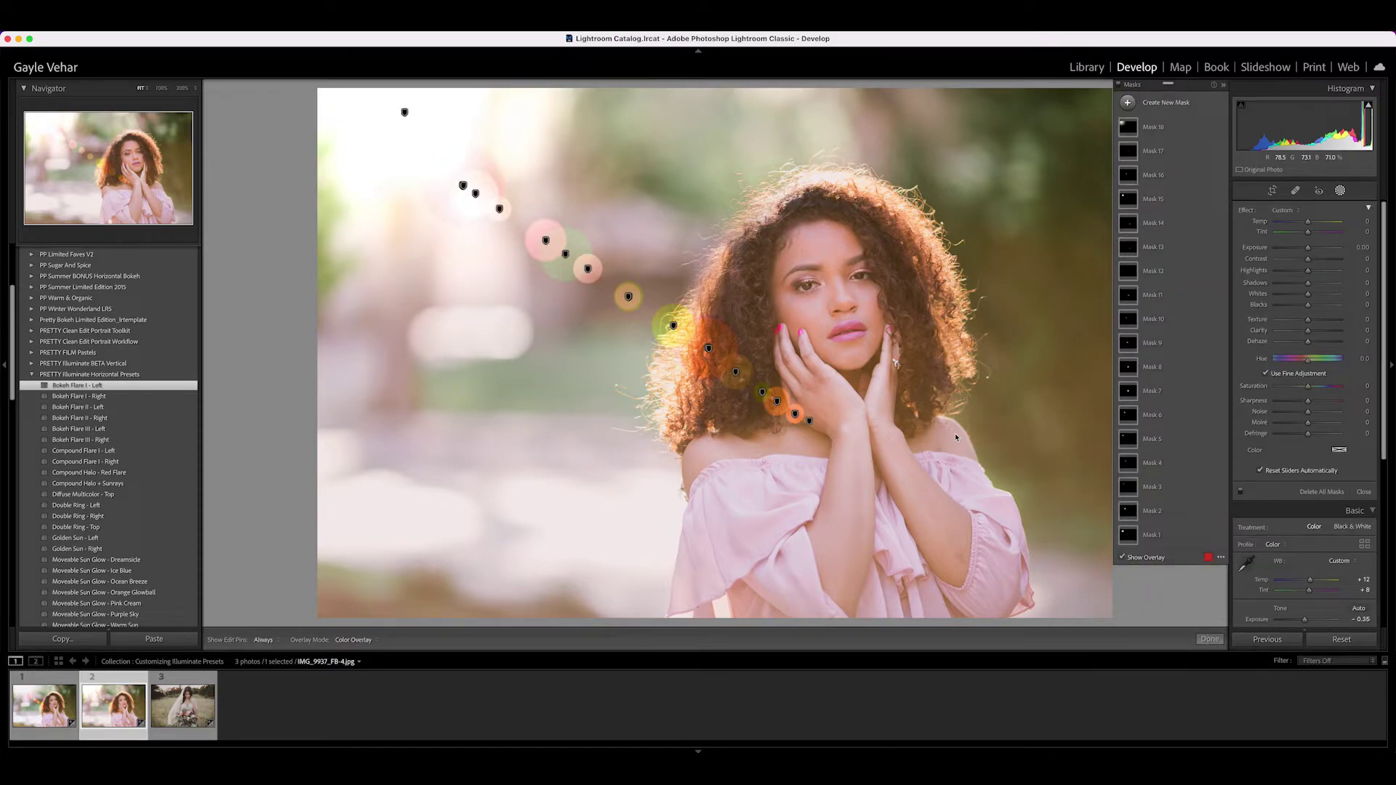
left_click(810, 424)
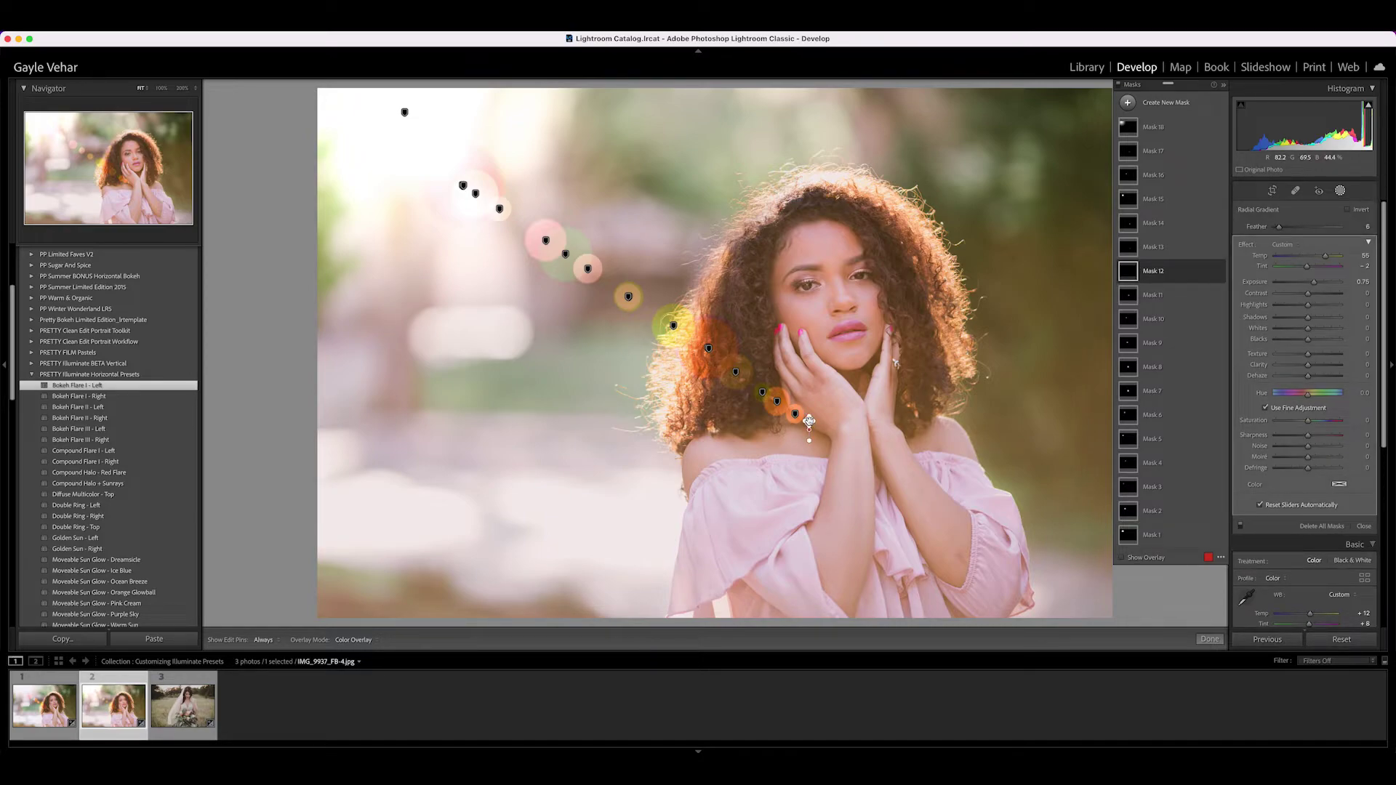
key("Delete")
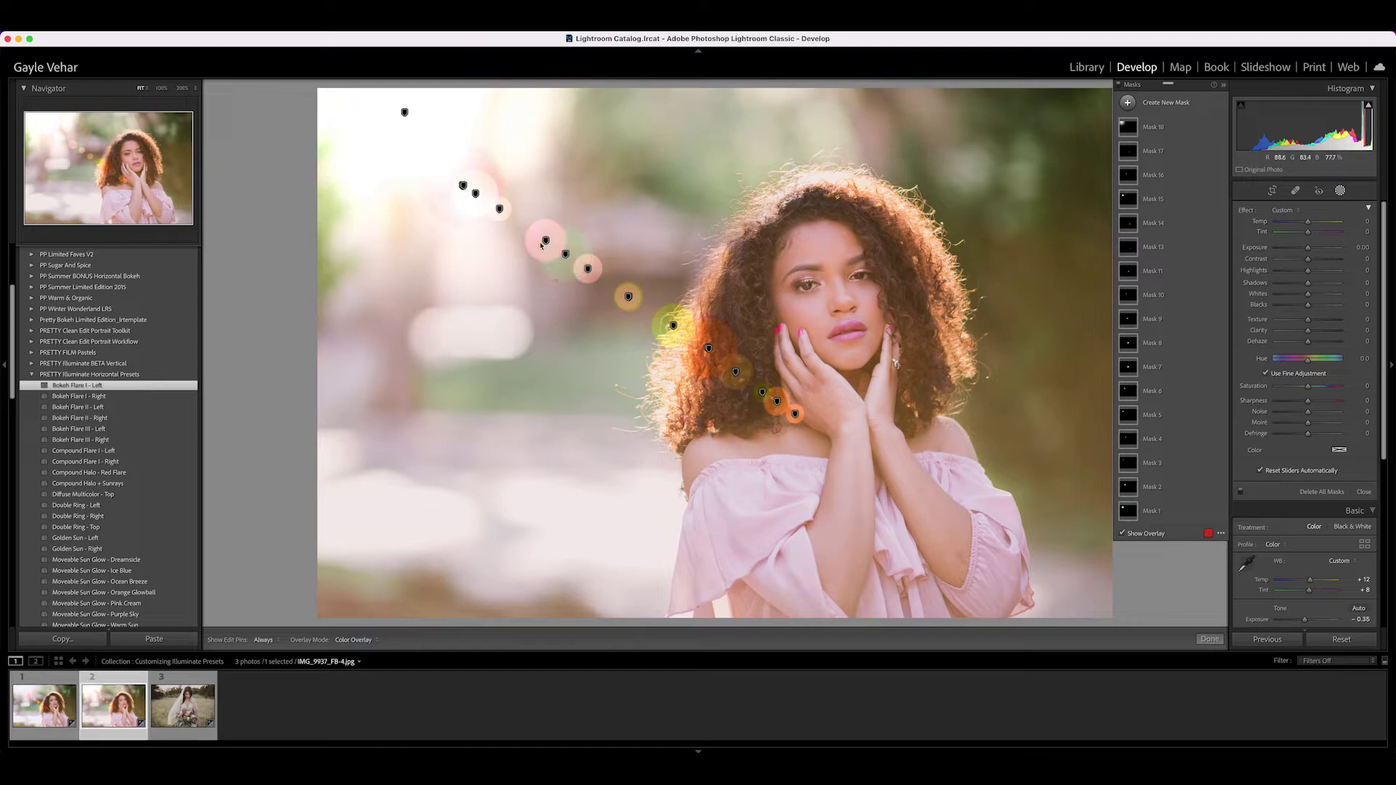
- Review the Show Edit Pins options and leave the mask pins set to Always
left_click(266, 641)
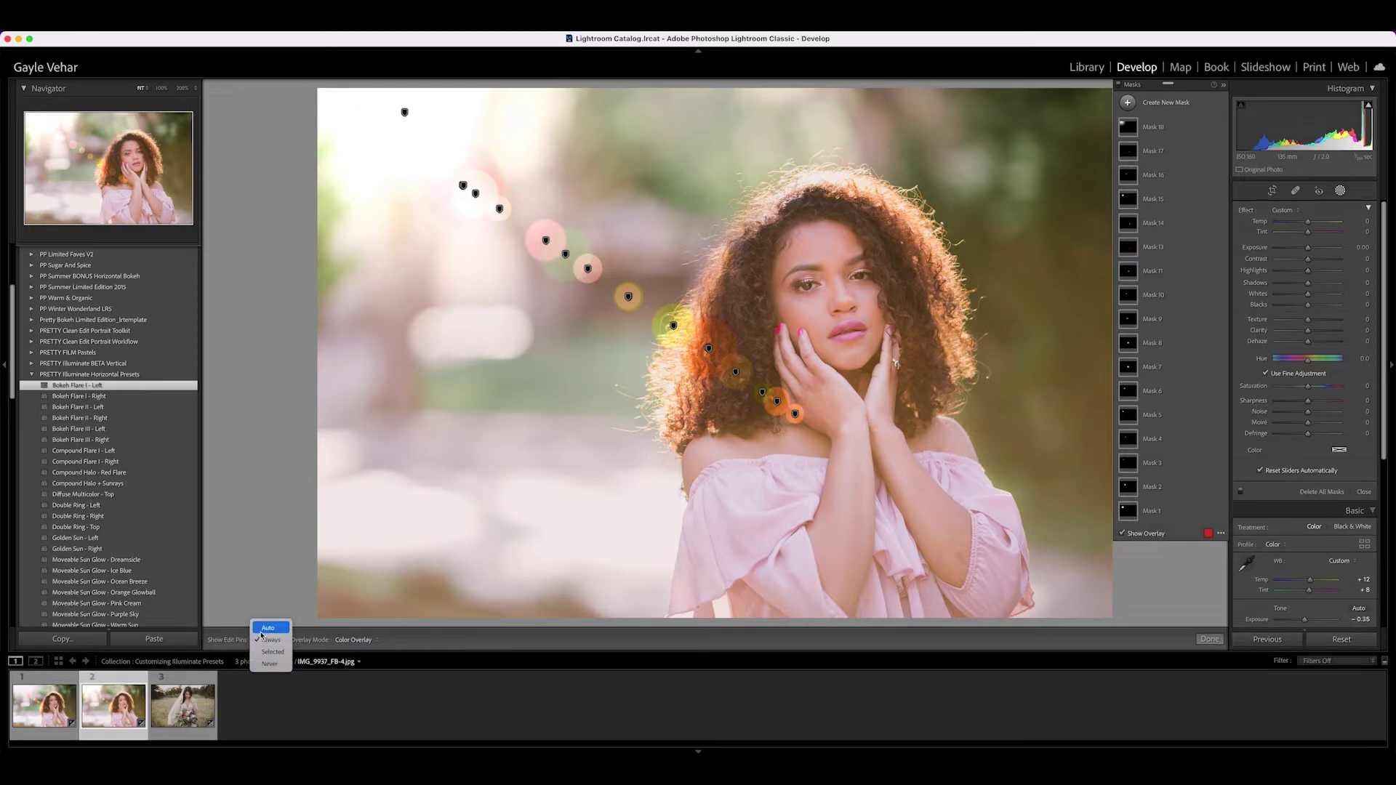
left_click(269, 640)
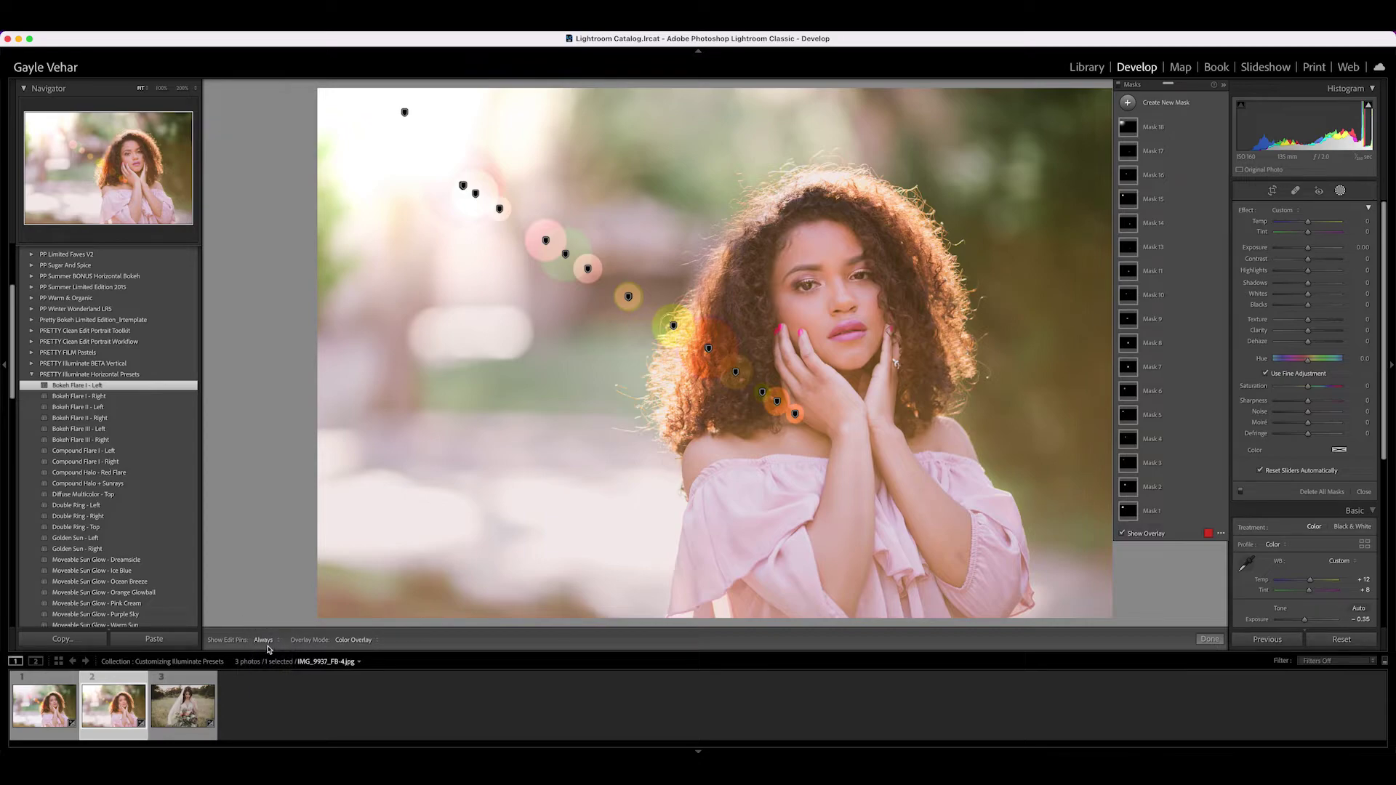
key("h")
left_click(260, 642)
left_click(260, 642)
- Open the bride photo, preview the Moveable Sun Glow presets and apply Moveable Sun Glow - Pink Cream
left_click(198, 679)
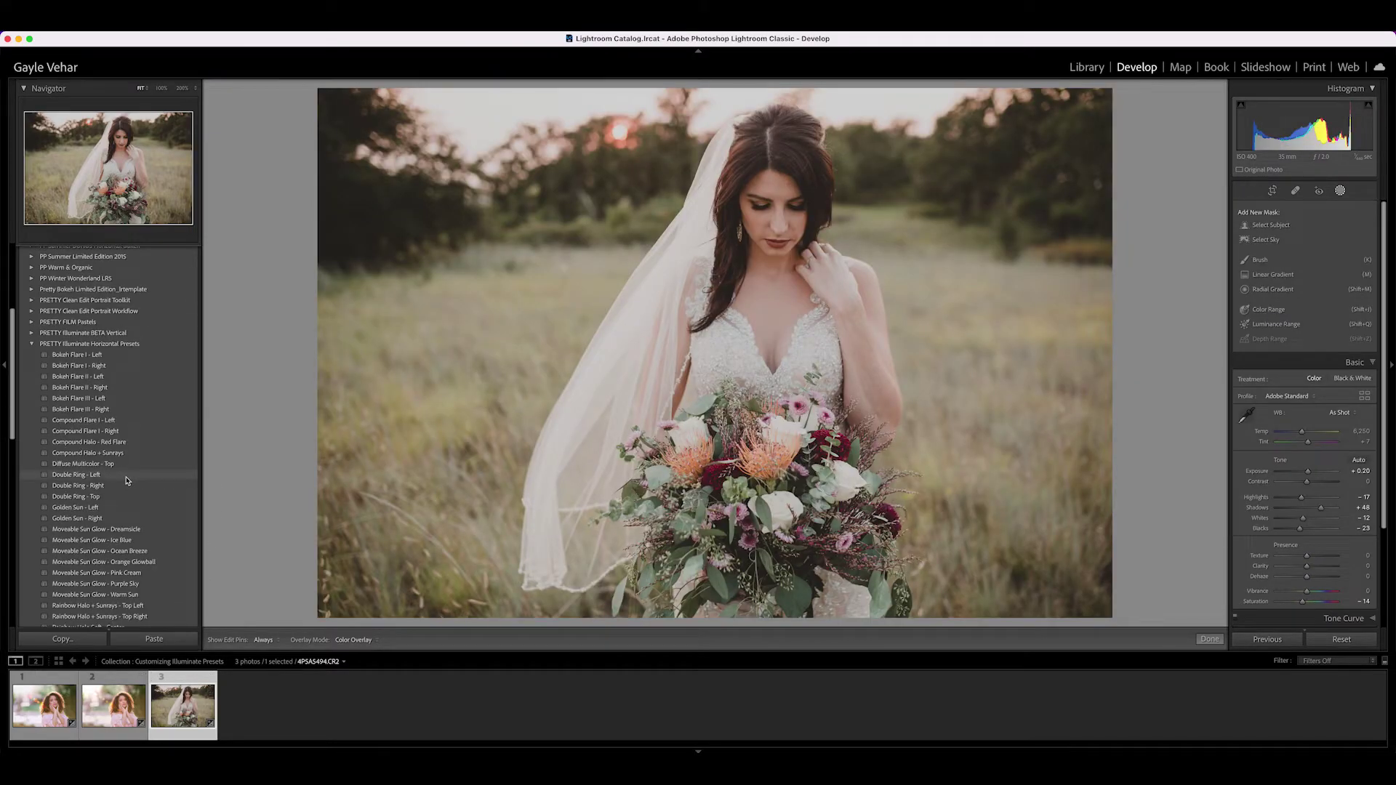
scroll(127, 482, "down", 3)
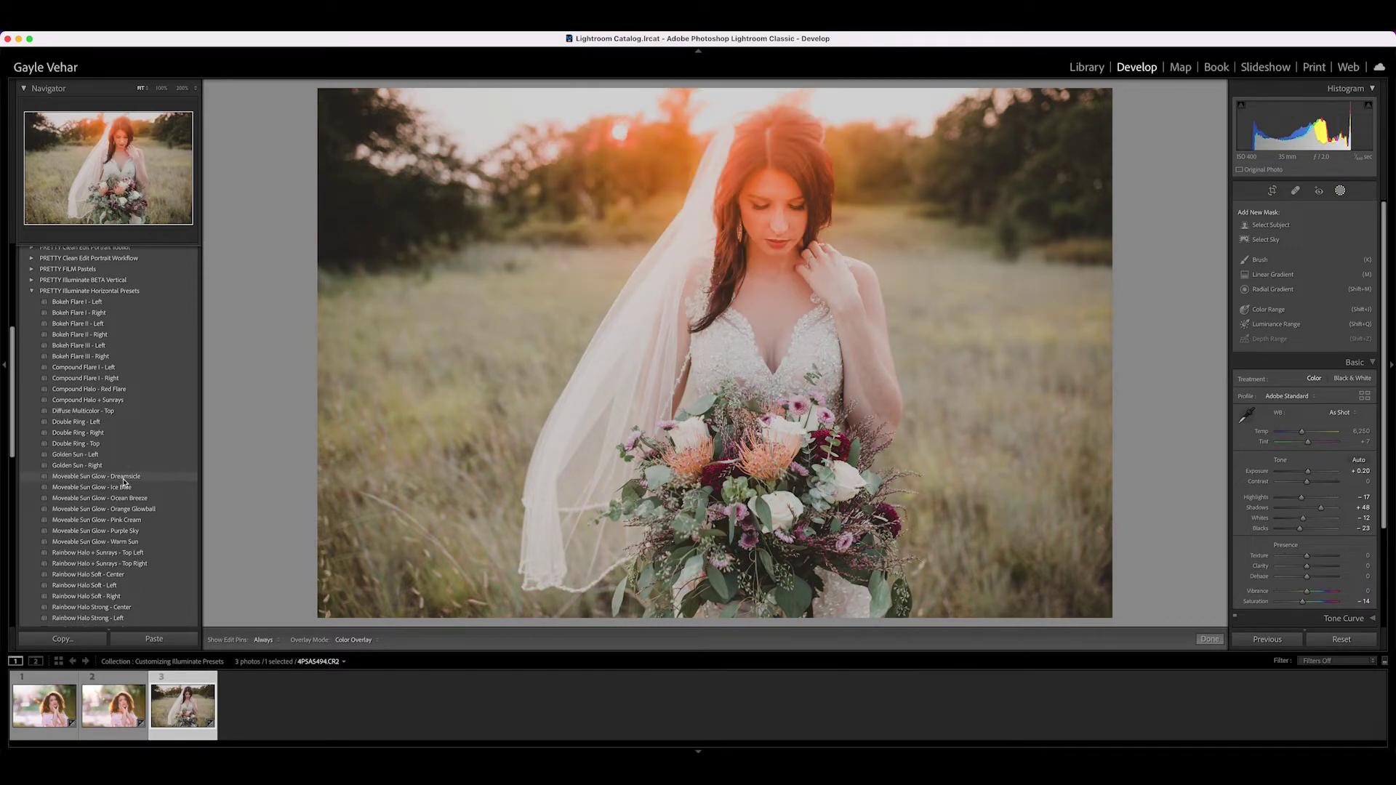
scroll(126, 509, "up", 1)
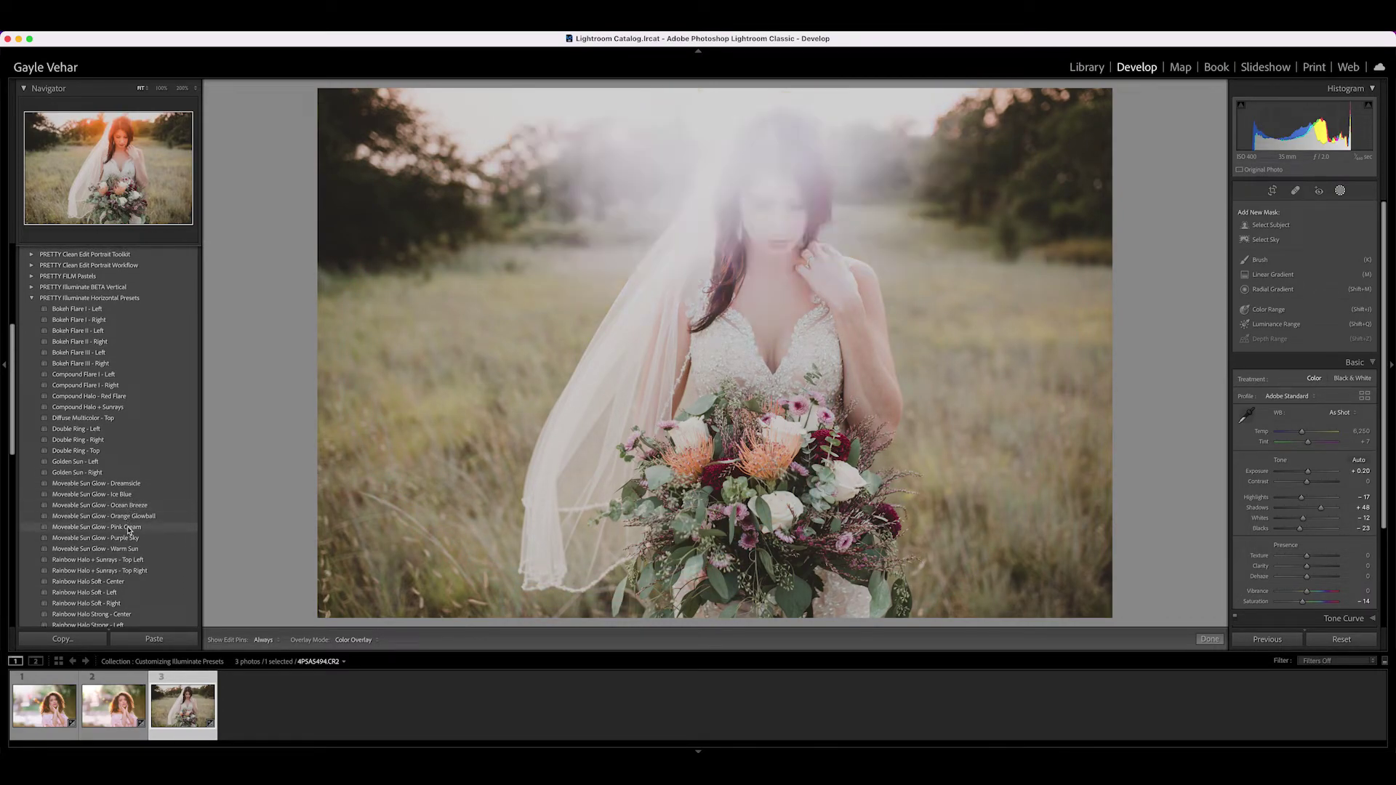
scroll(130, 549, "down", 1)
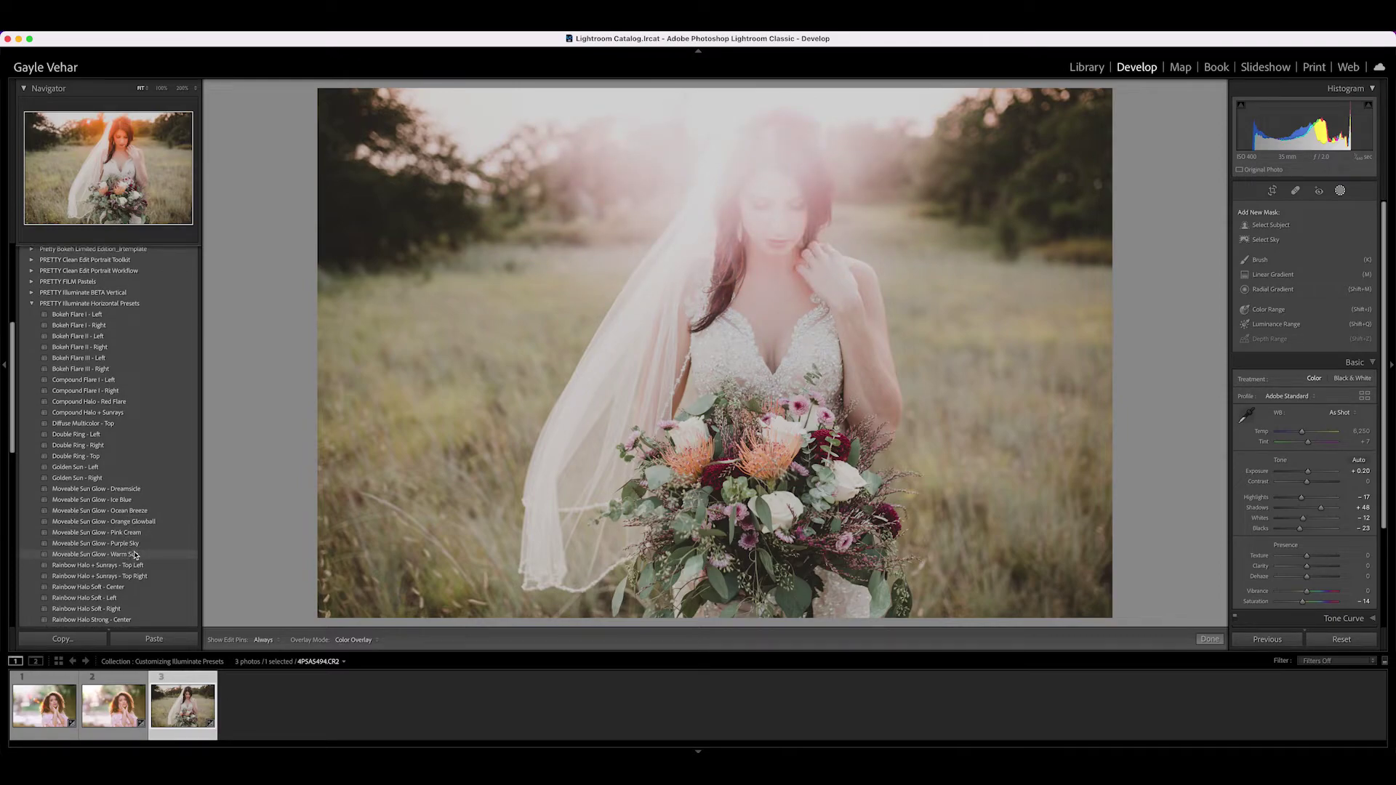
scroll(135, 556, "down", 3)
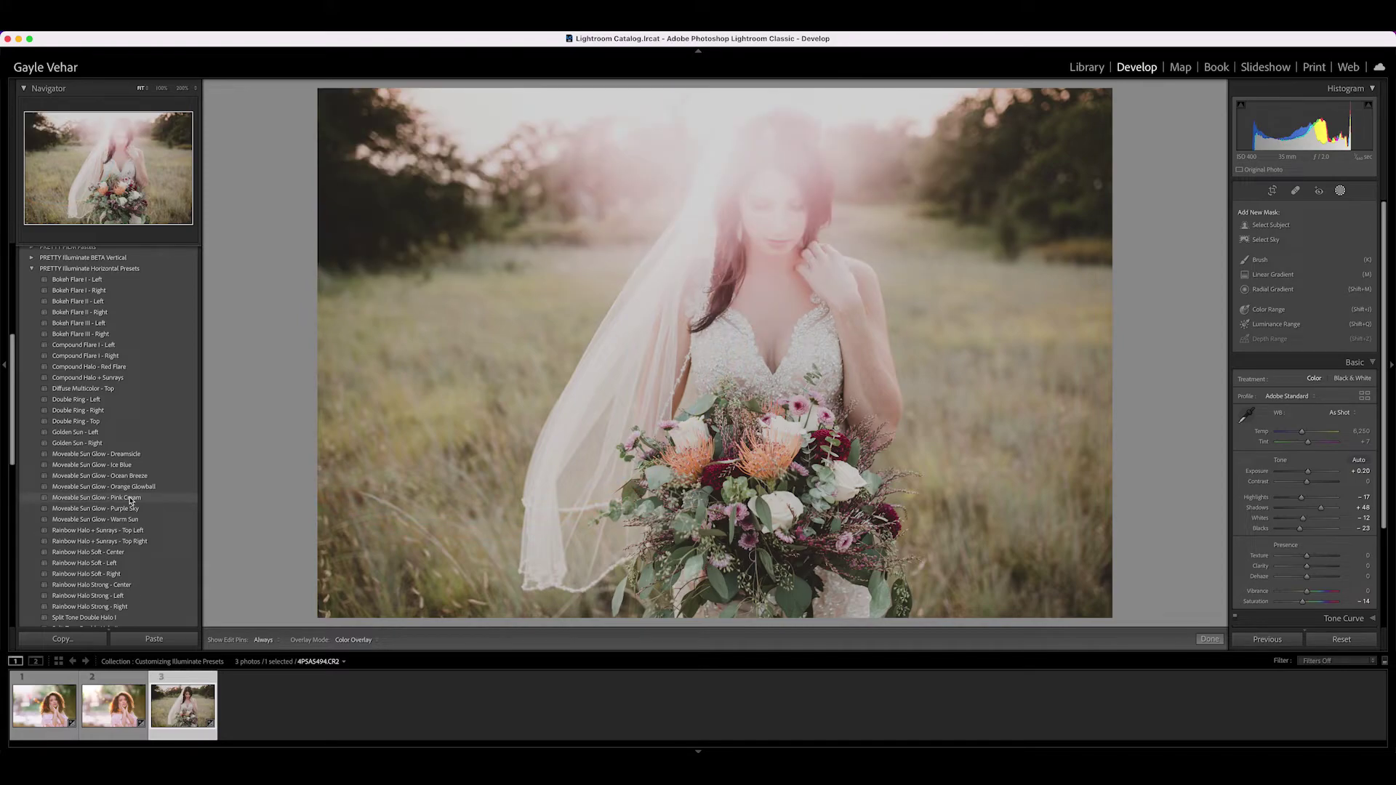
left_click(131, 499)
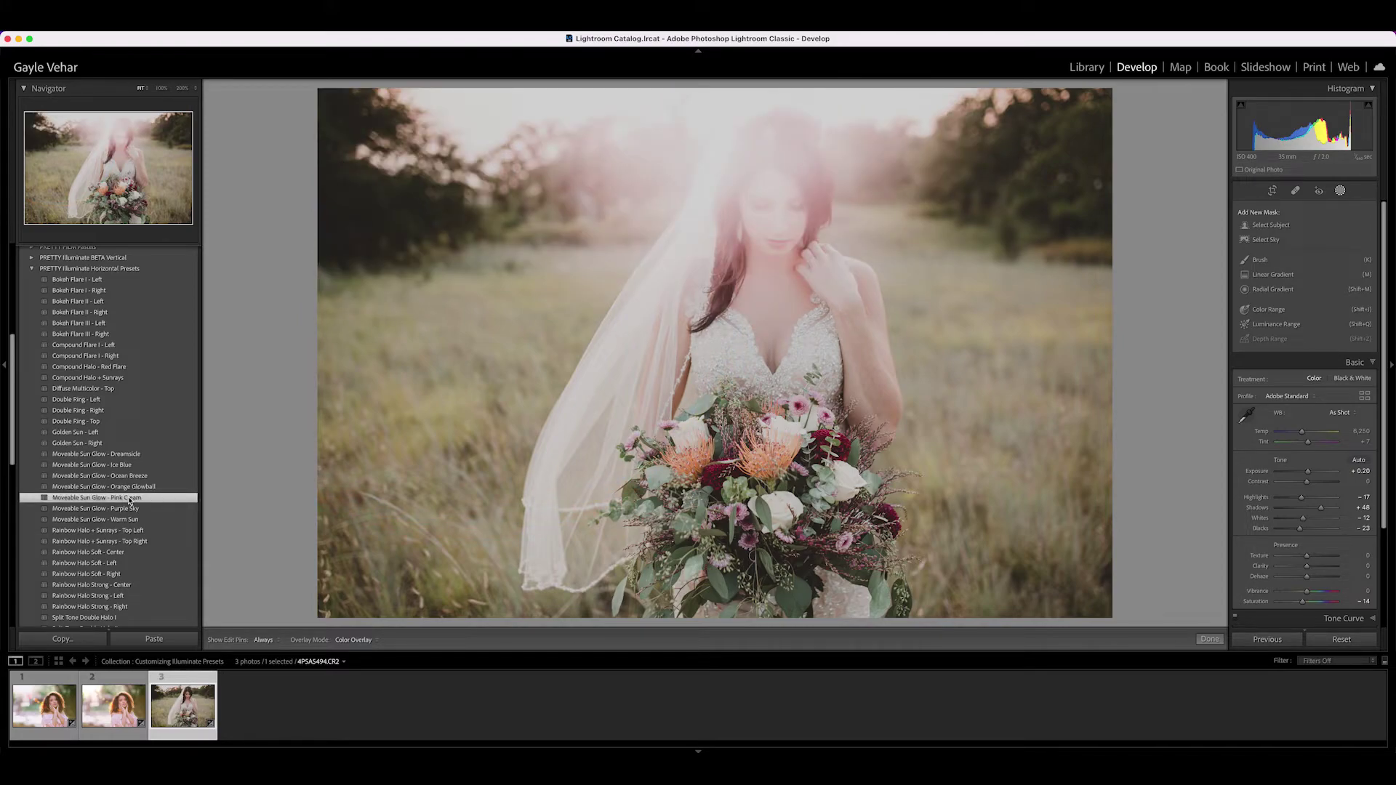
- Select the Mask 1 sun glow and move its radial gradient off the bride's head toward the setting sun beside her veil
left_click(724, 95)
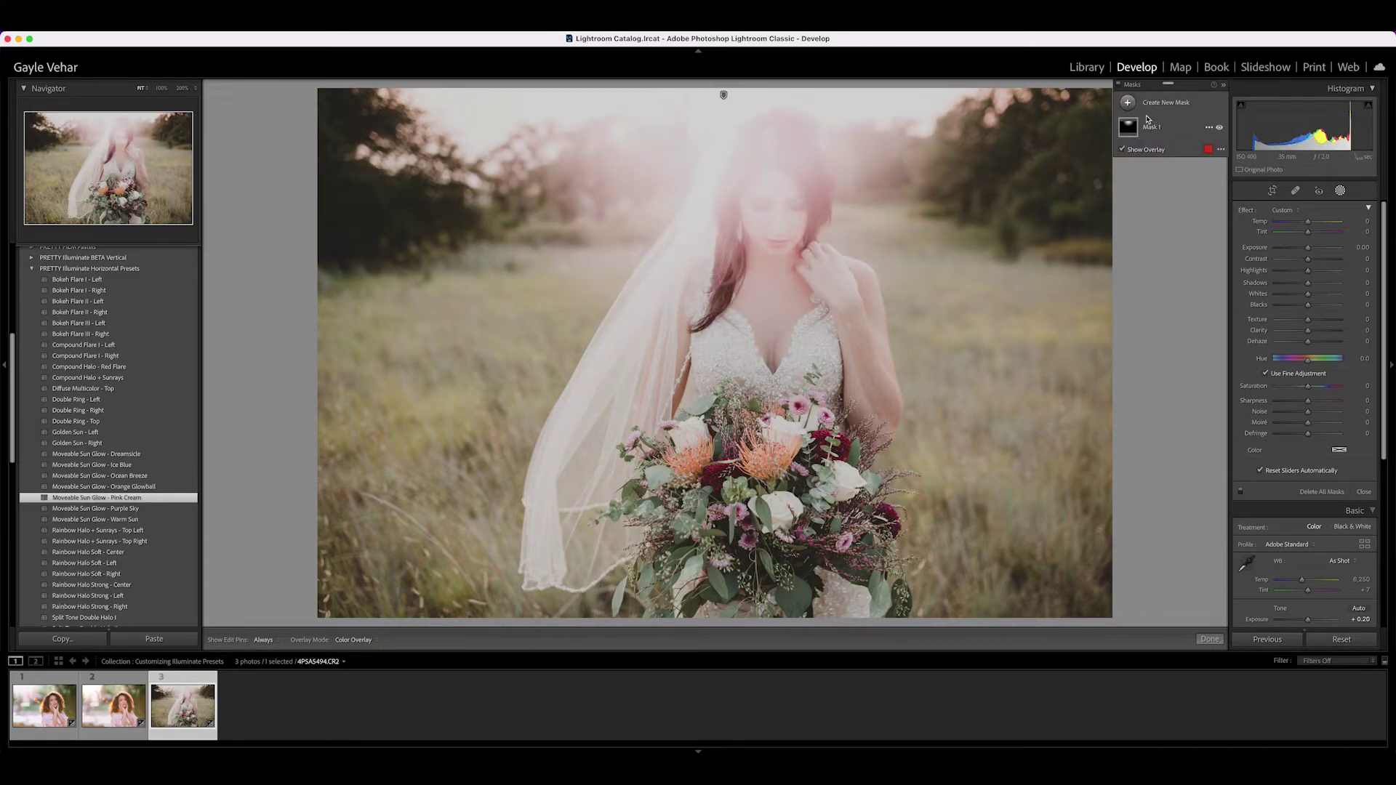
mouse_move(1120, 128)
left_click(723, 94)
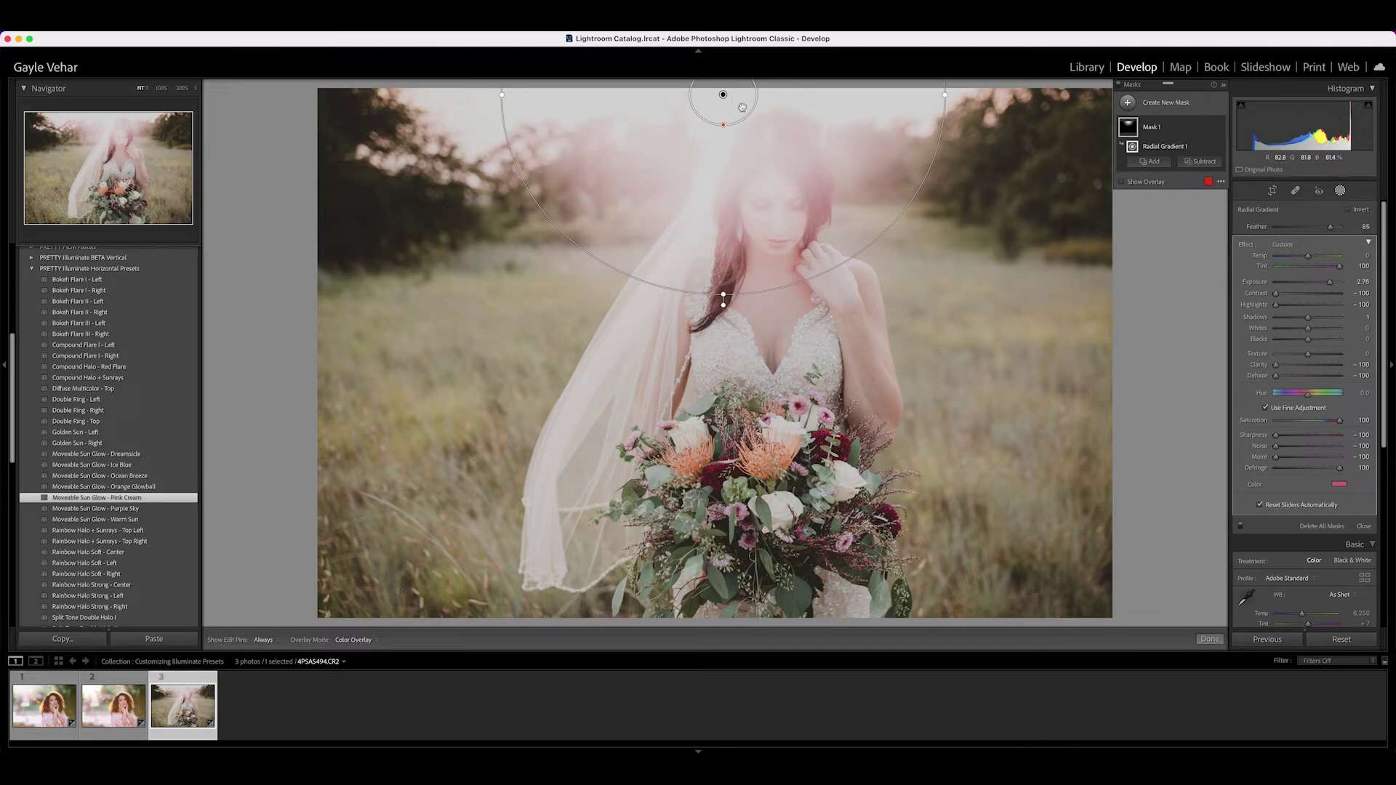
left_click(723, 96)
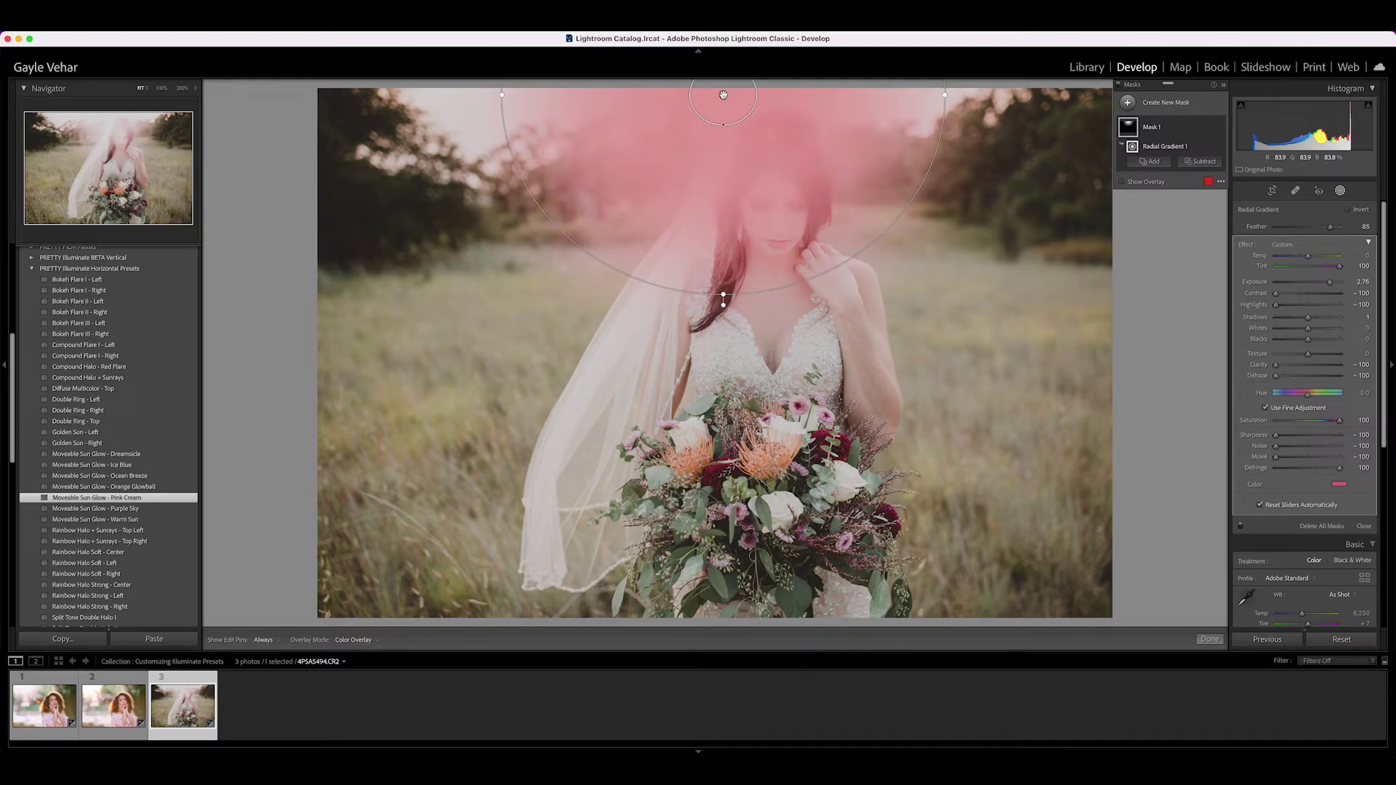
left_click_drag(723, 96, 679, 96)
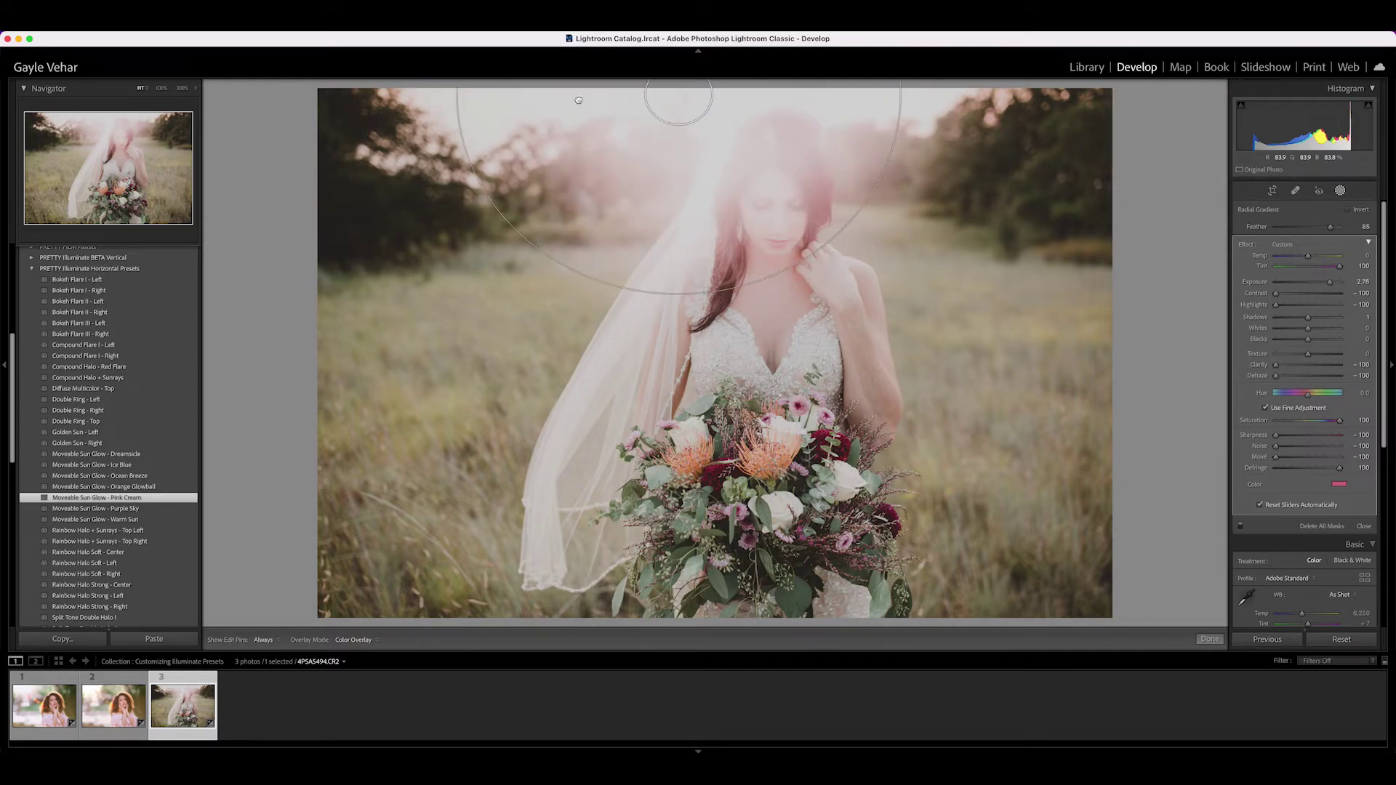
left_click_drag(576, 100, 533, 98)
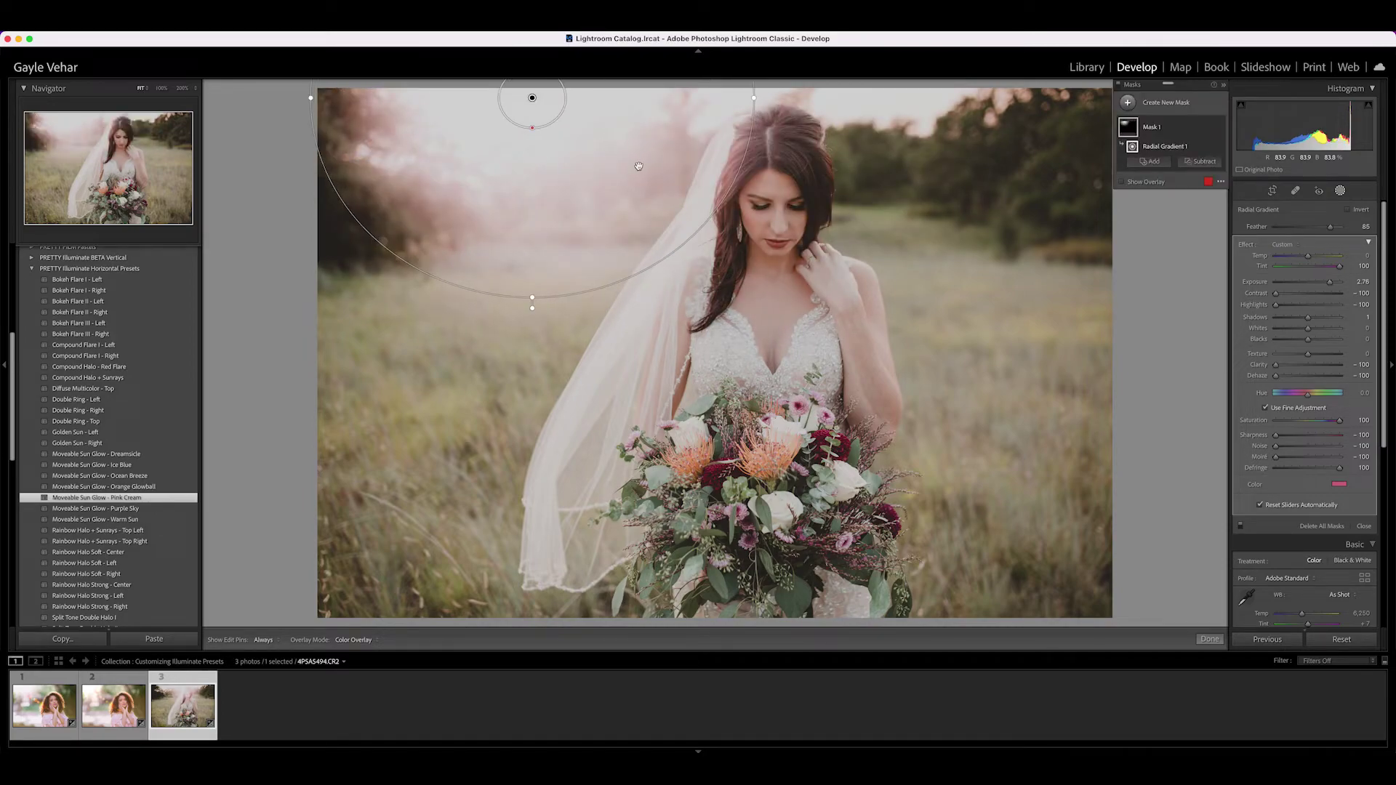
- Shrink the glow's radial gradient in width and height and shift its center slightly back toward the bride
left_click_drag(752, 97, 733, 98)
left_click_drag(531, 297, 531, 283)
left_click_drag(532, 100, 559, 104)
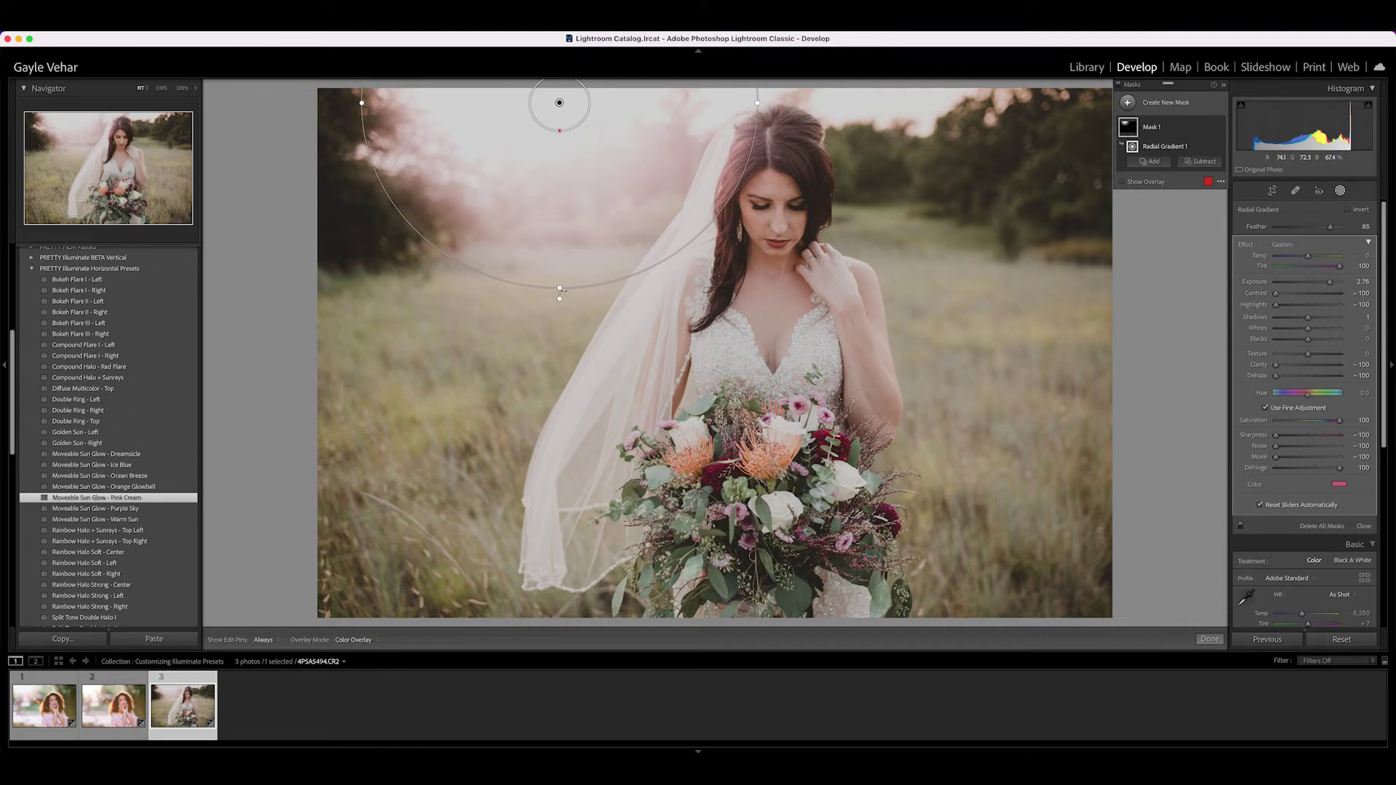
- Delete the Mask 1 radial gradient glow and close masking
mouse_move(560, 102)
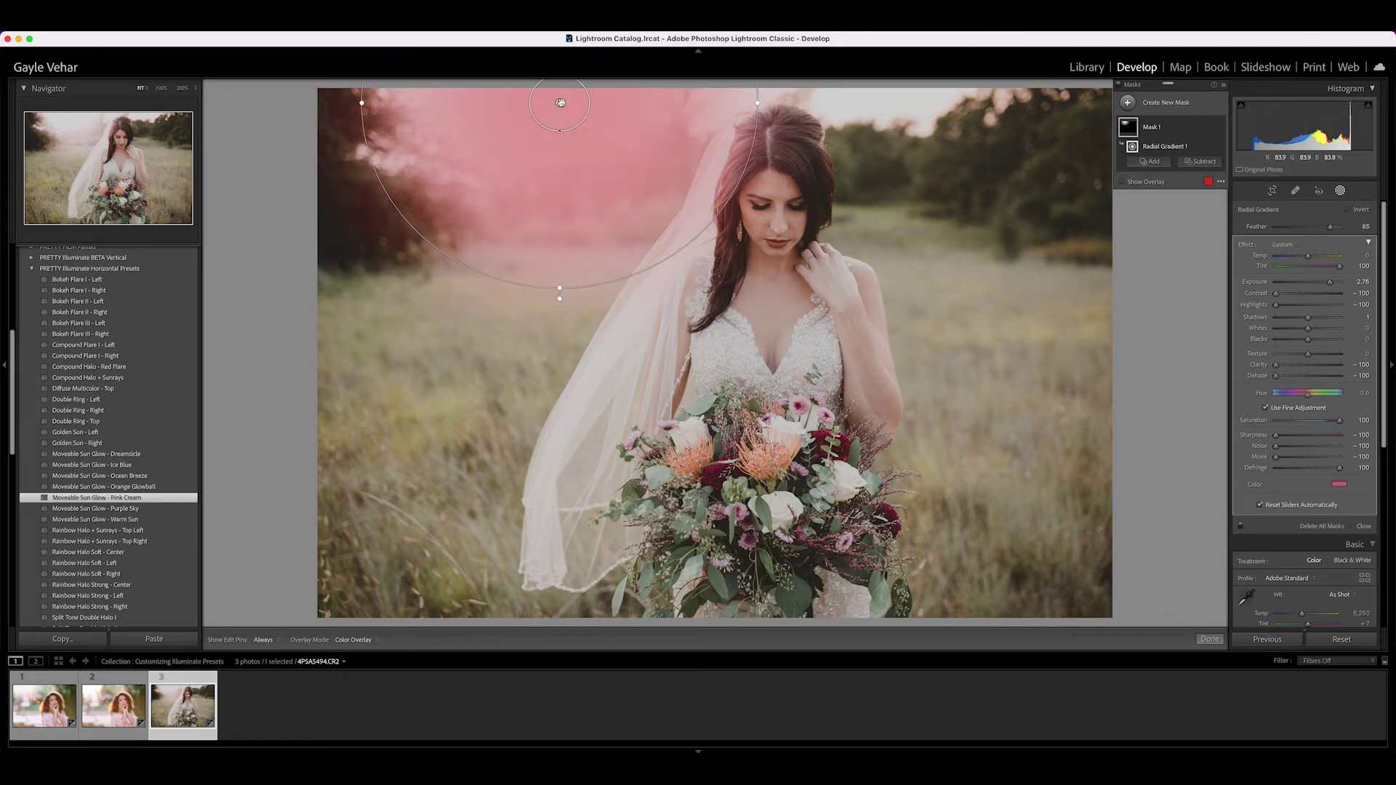
key("Delete")
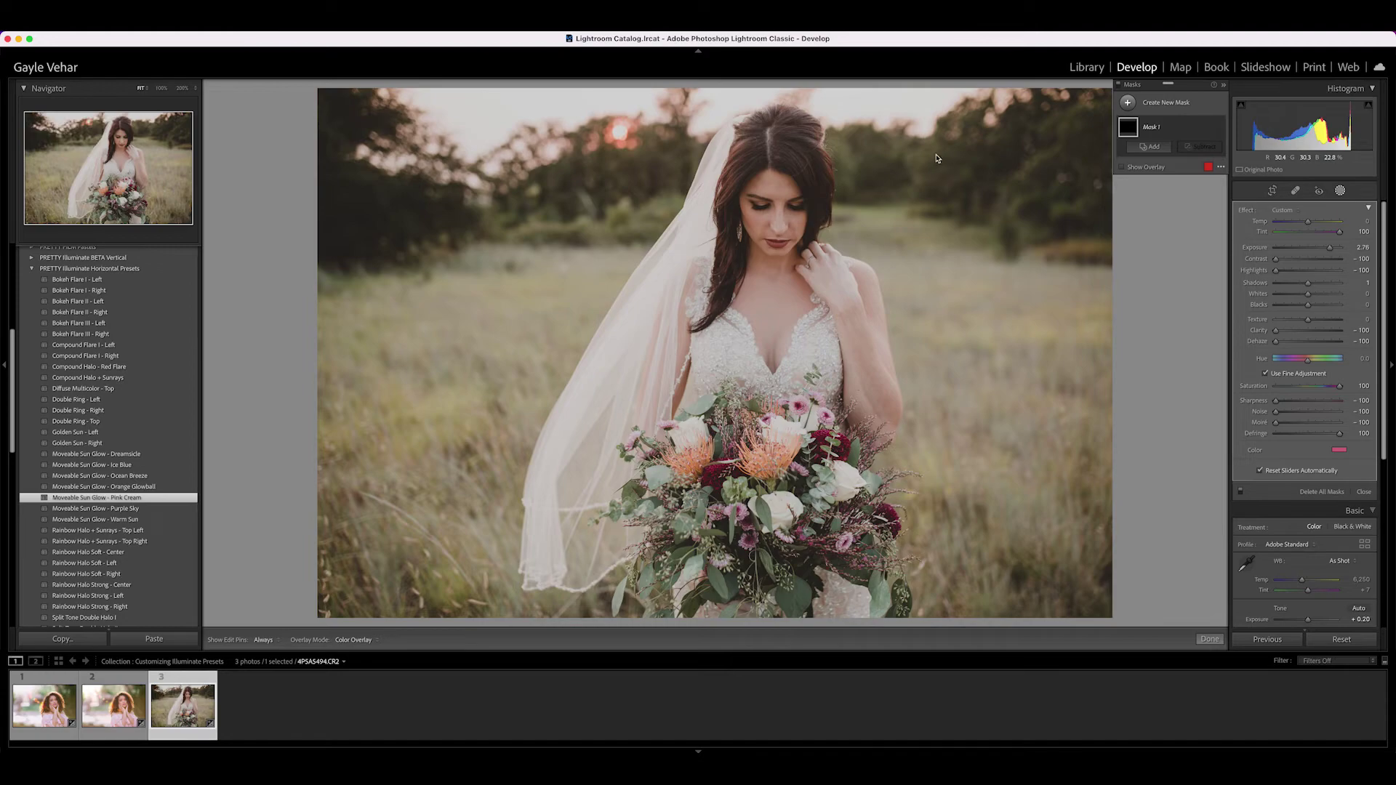
left_click(1342, 192)
- Create a new brush mask with the Illuminate I Pink Cream effect
left_click(1341, 192)
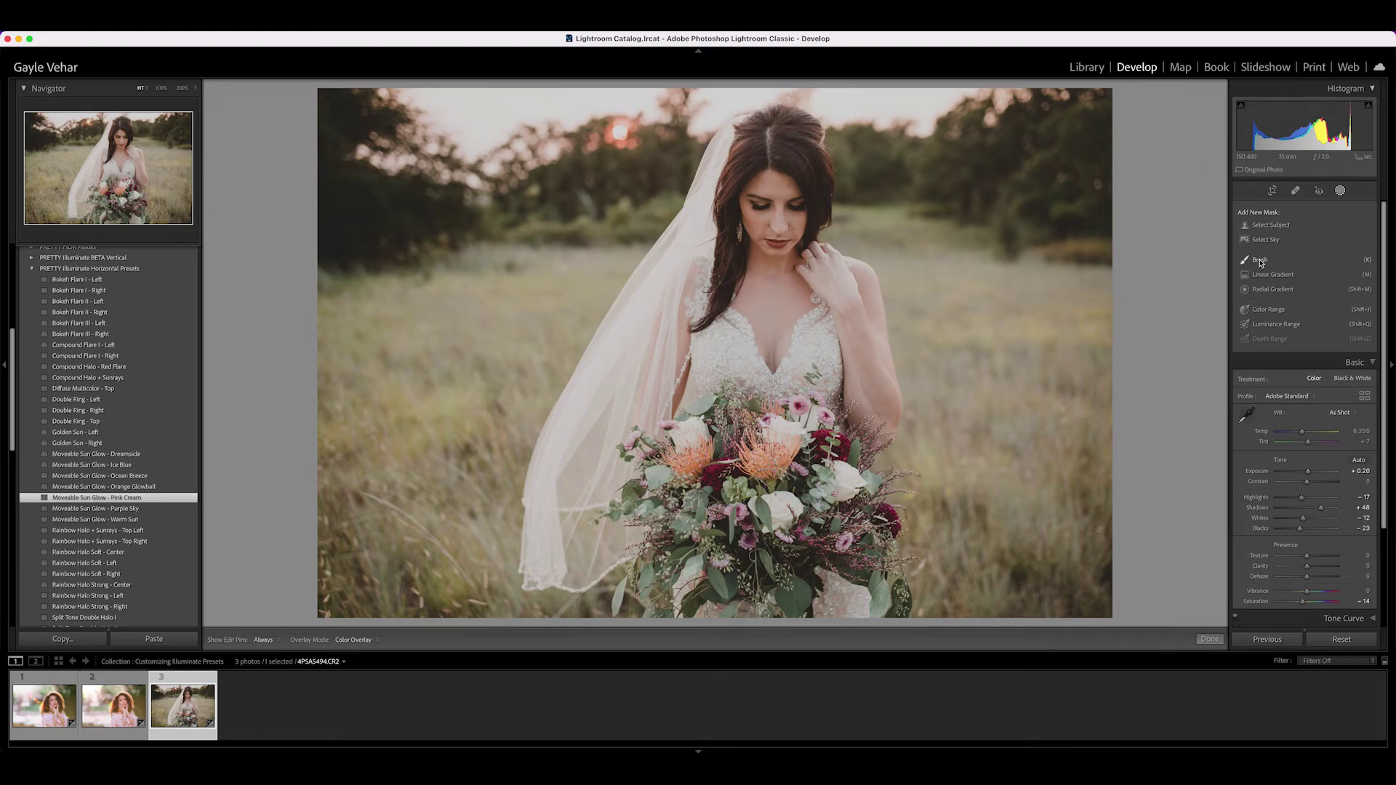
left_click(1261, 262)
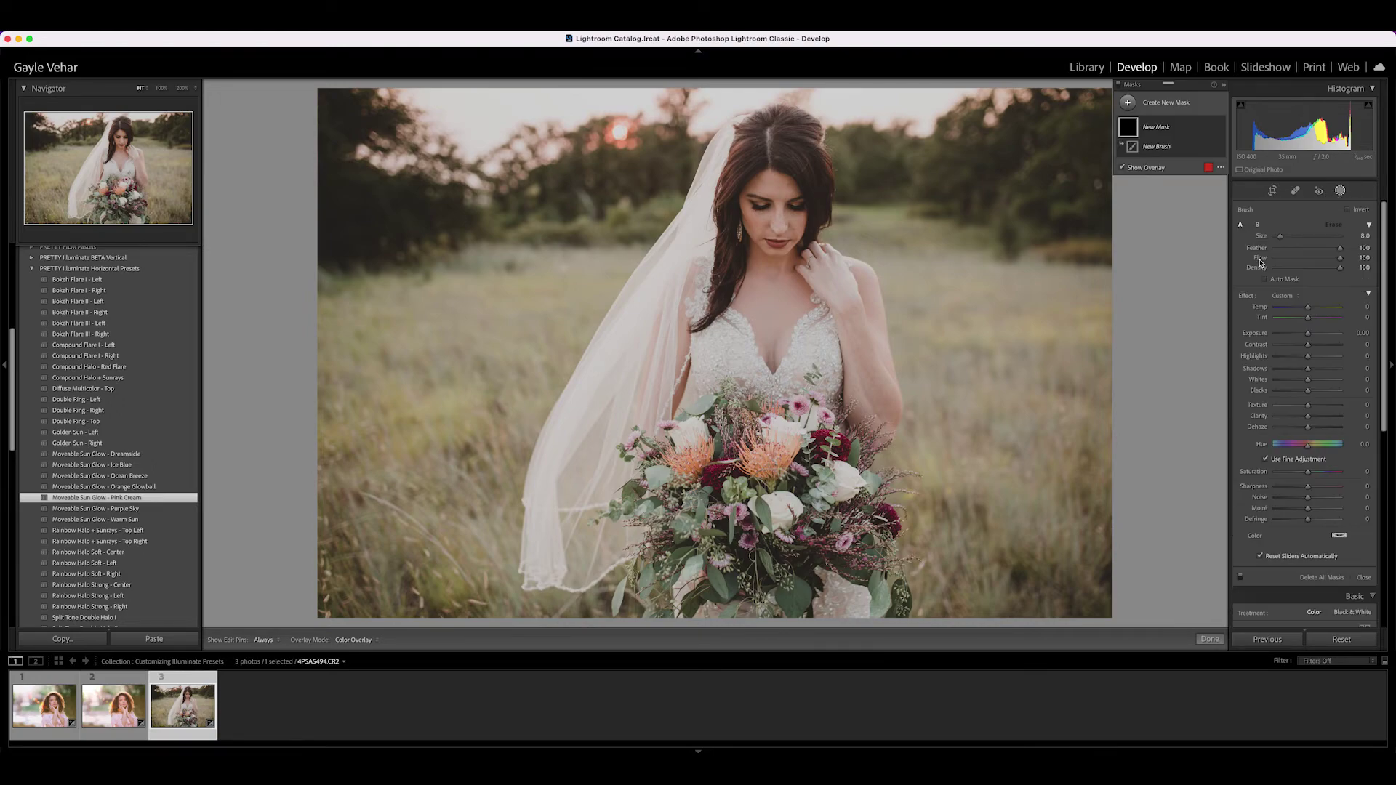
left_click(1286, 295)
scroll(1286, 298, "down", 10)
scroll(1286, 298, "up", 6)
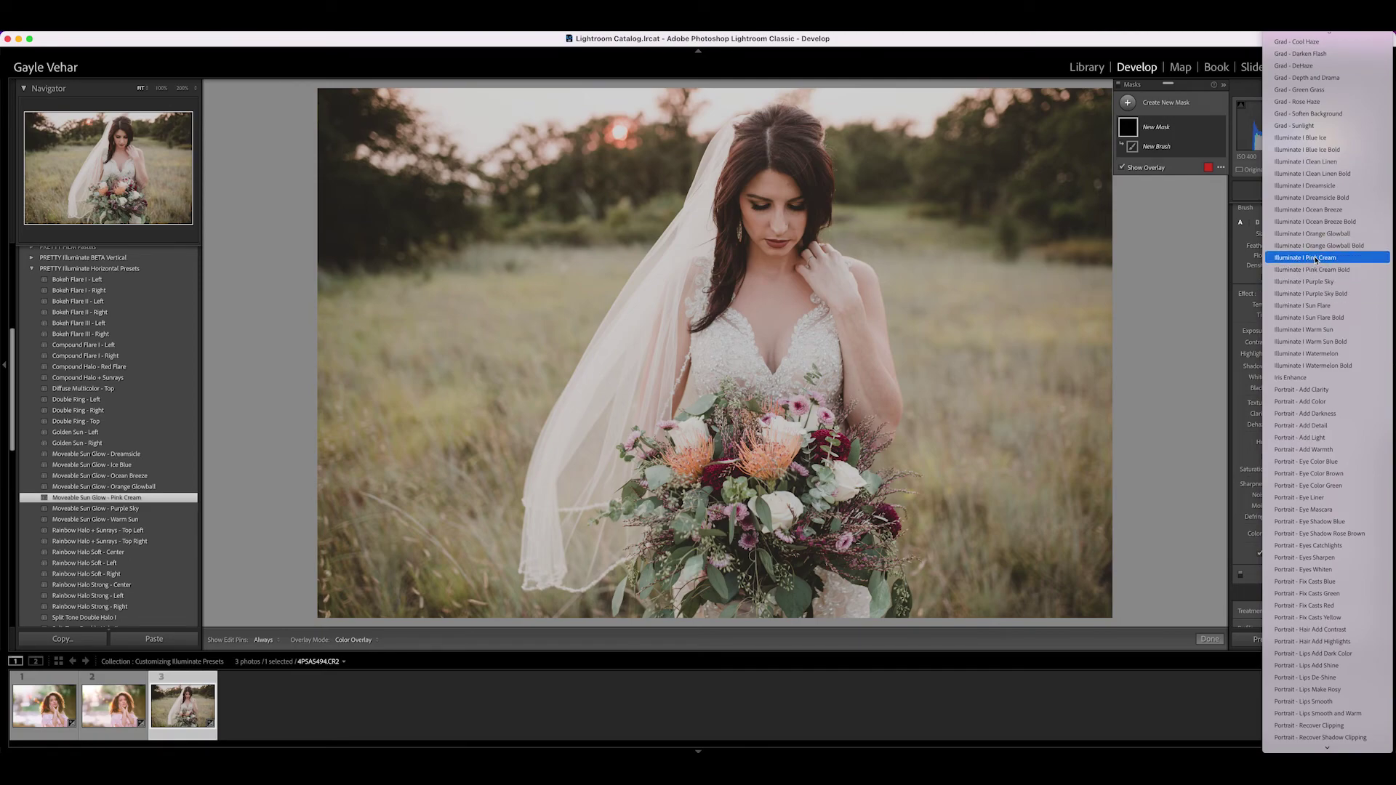
left_click(1316, 258)
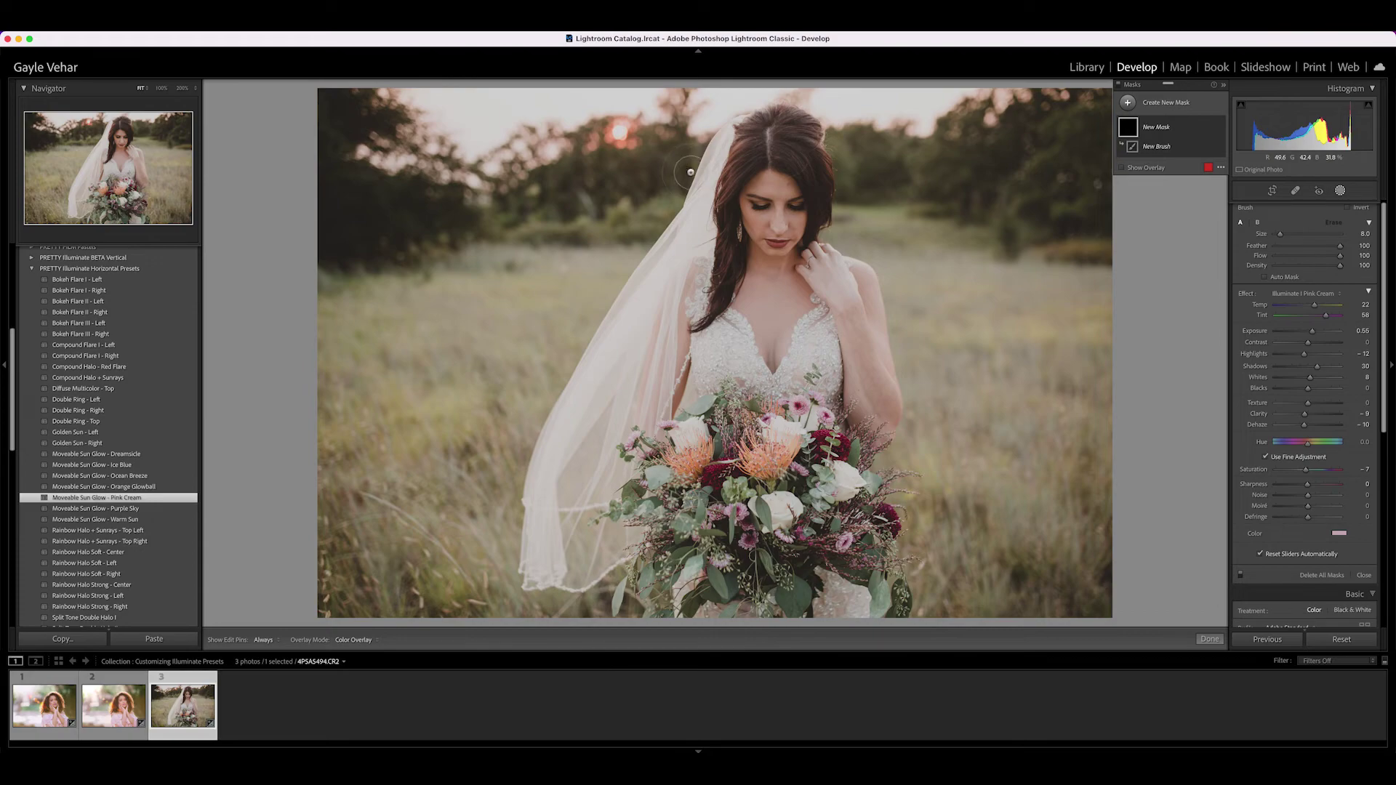
- Enlarge the brush to size 49, dab a pink glow onto the sky above the sun and check its coverage with the overlay
scroll(685, 173, "up", 10)
scroll(685, 172, "up", 4)
scroll(522, 151, "up", 1)
left_click(557, 85)
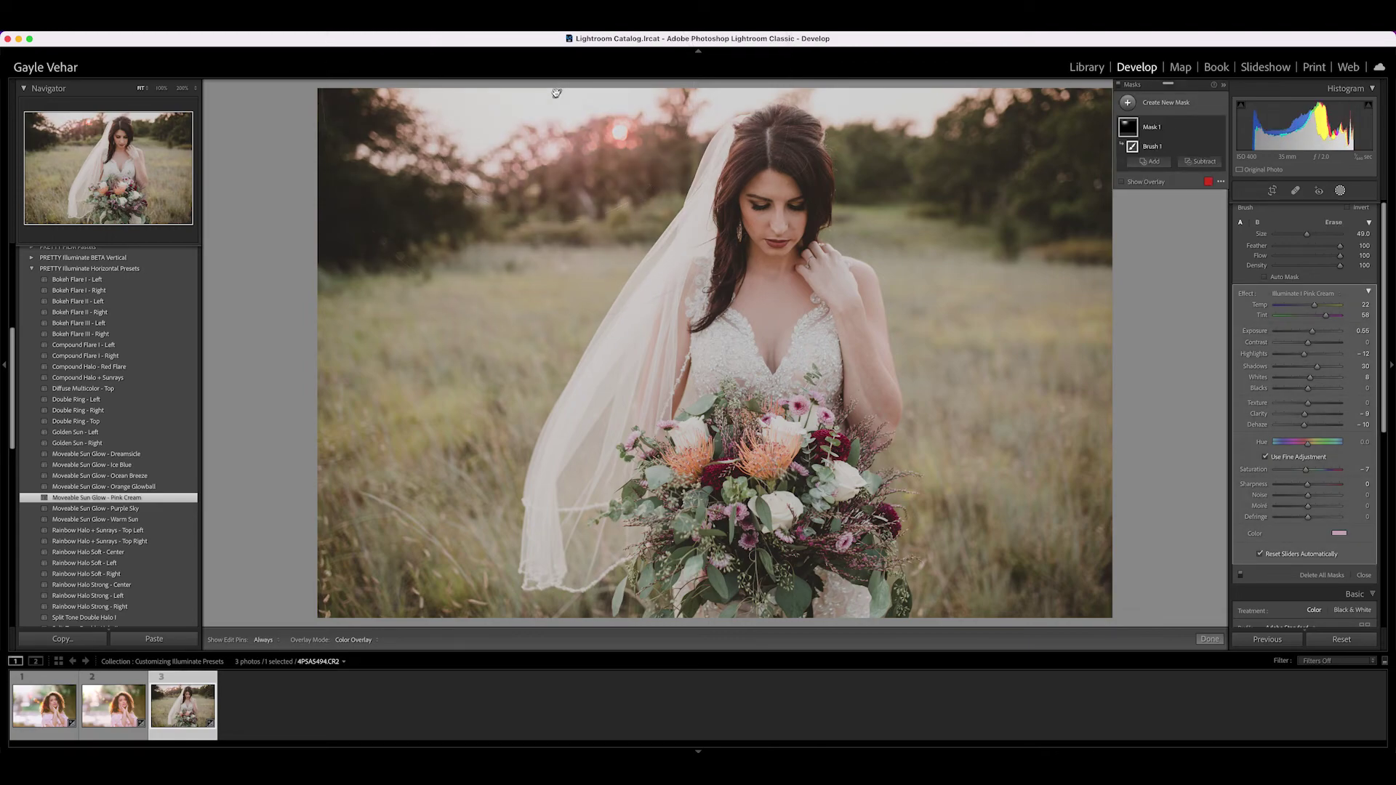
key("o")
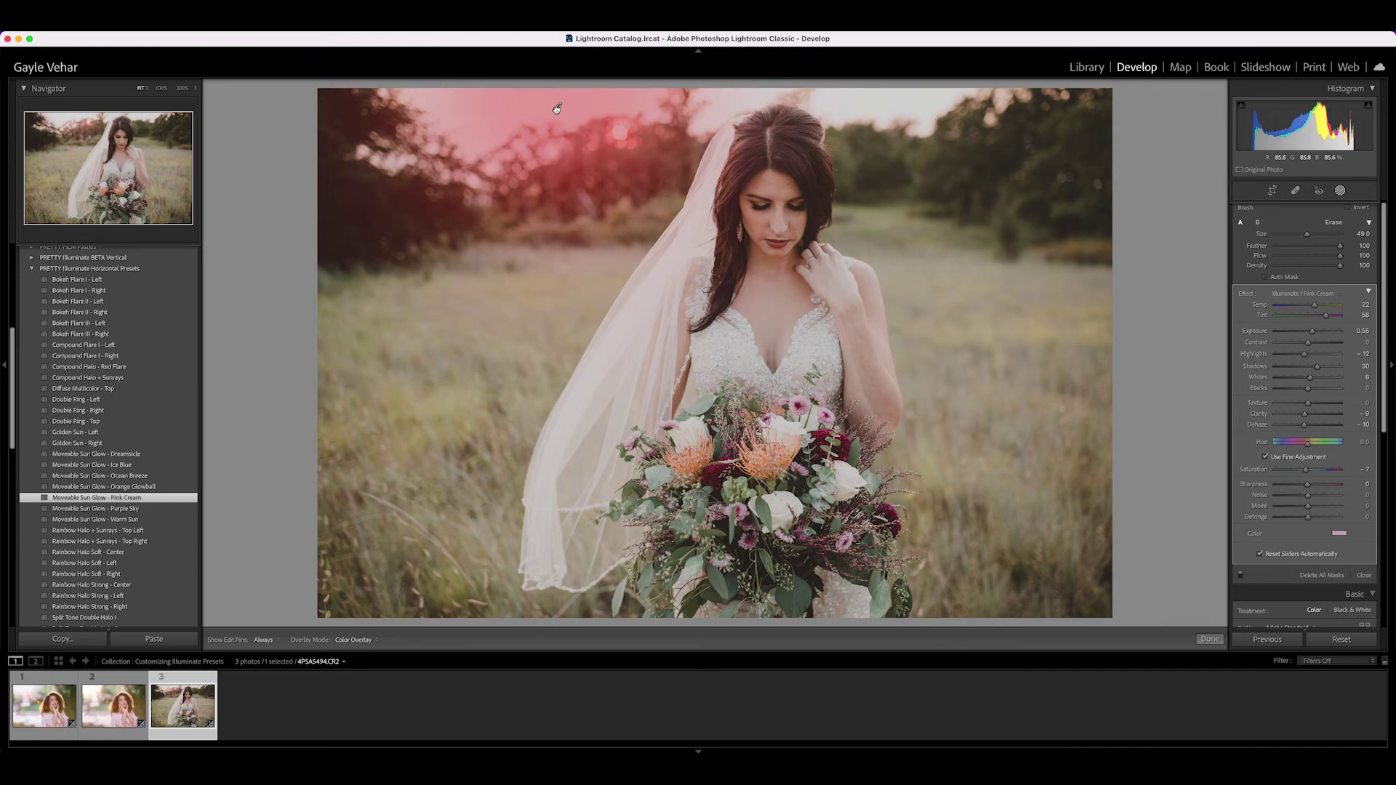
key("o")
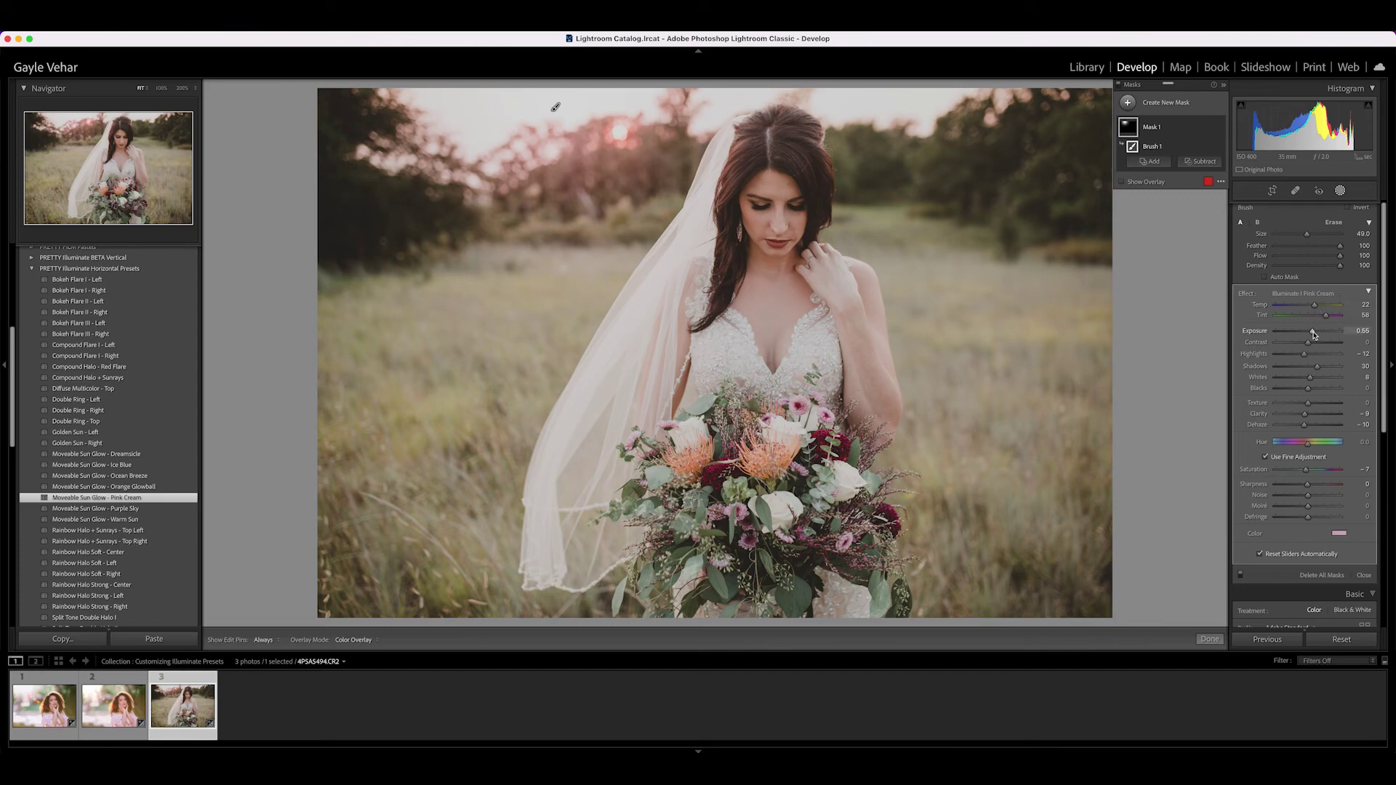
- Raise the brushed glow's exposure to 2.43 and enlarge the brush slightly
left_click_drag(1313, 332, 1329, 335)
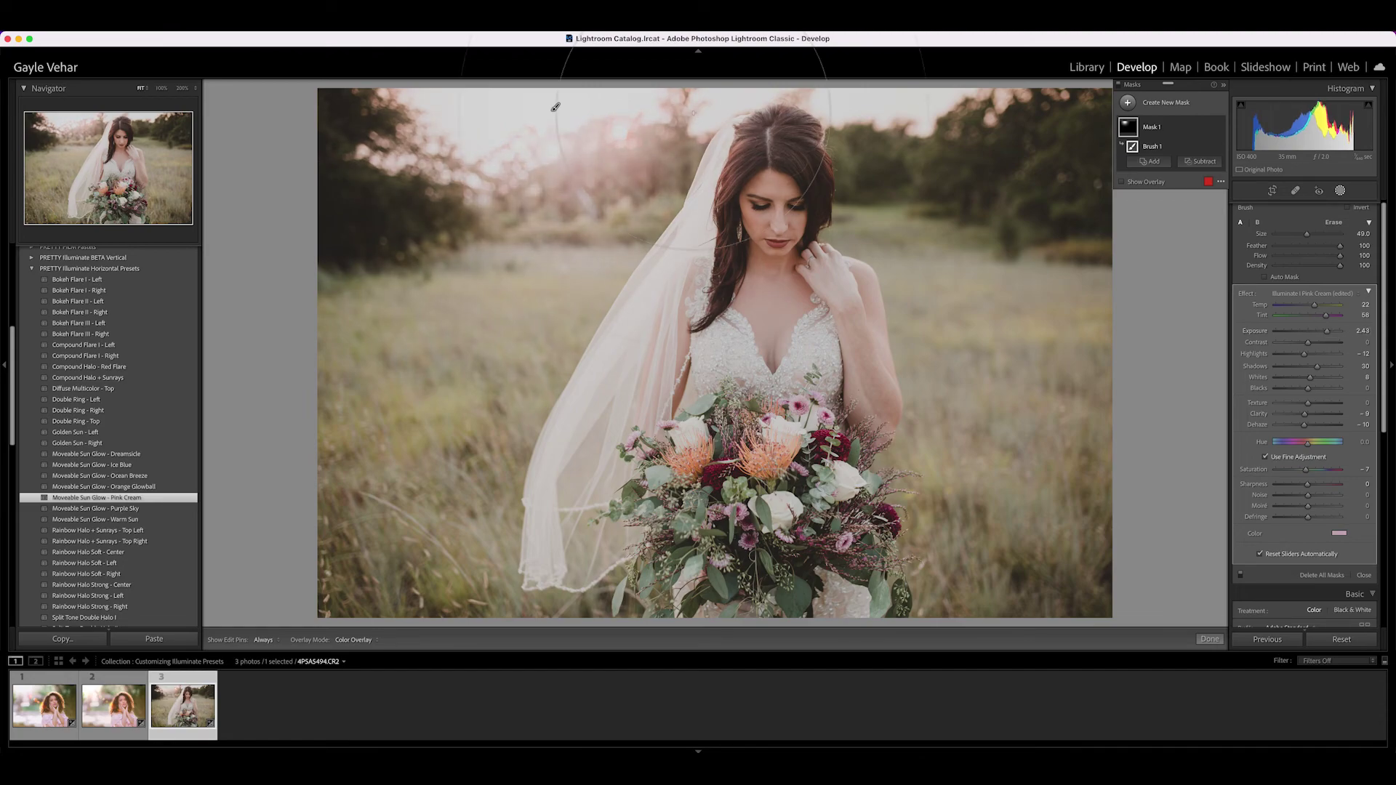
mouse_move(554, 107)
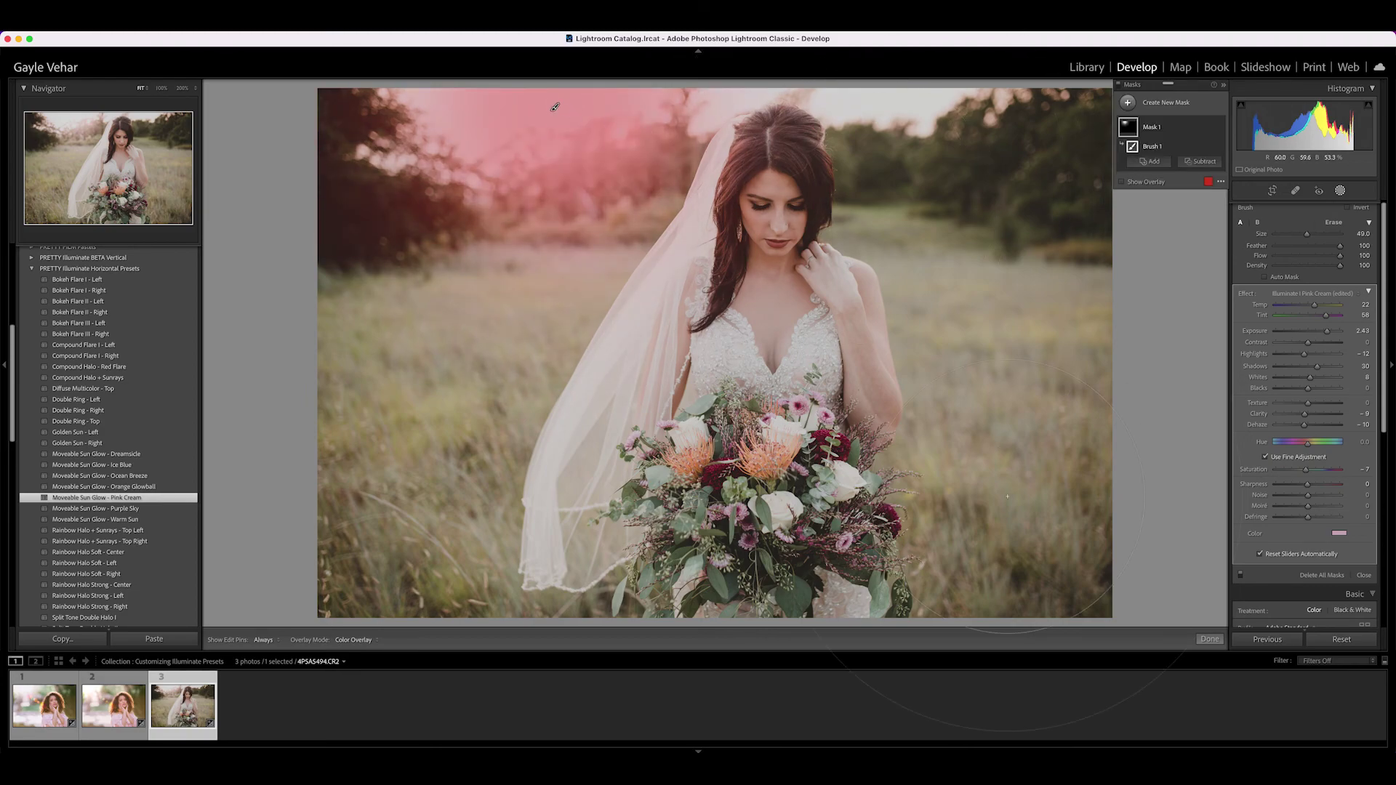
scroll(1069, 518, "up", 2)
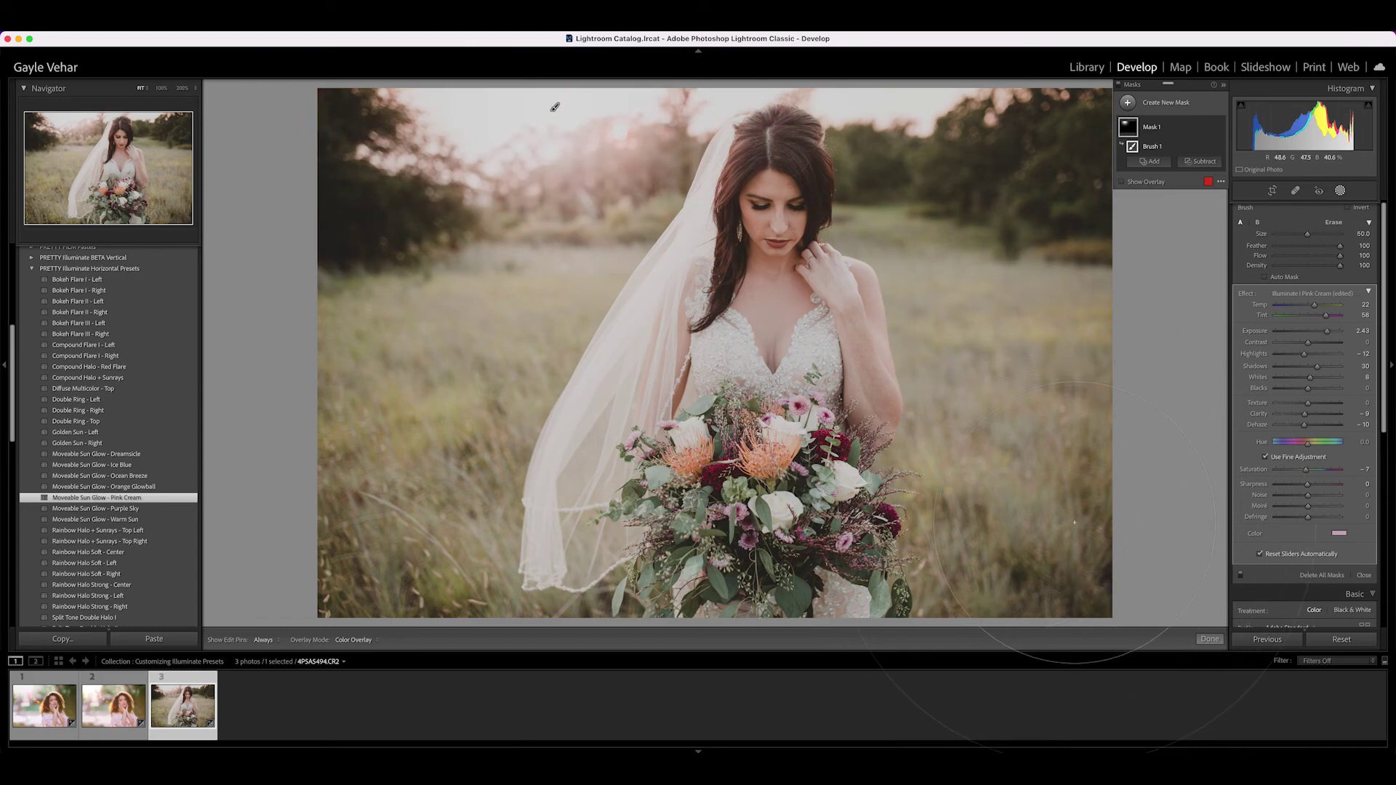